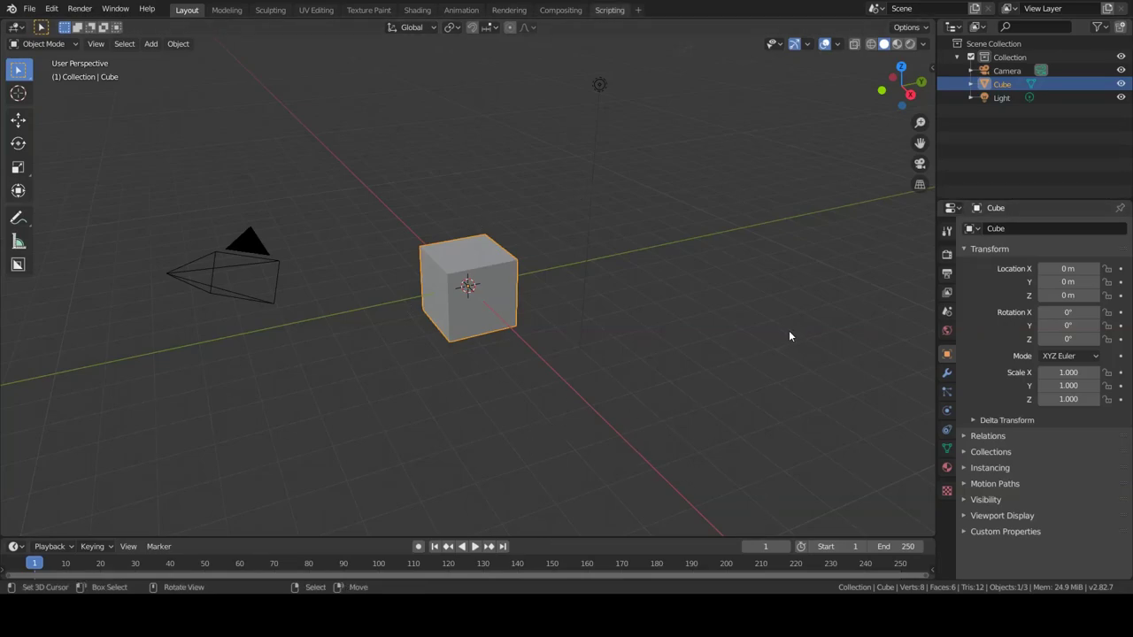
# Delete the default cube, then add an ico sphere and delete it again
pyautogui.press('x')
pyautogui.click(681, 348)
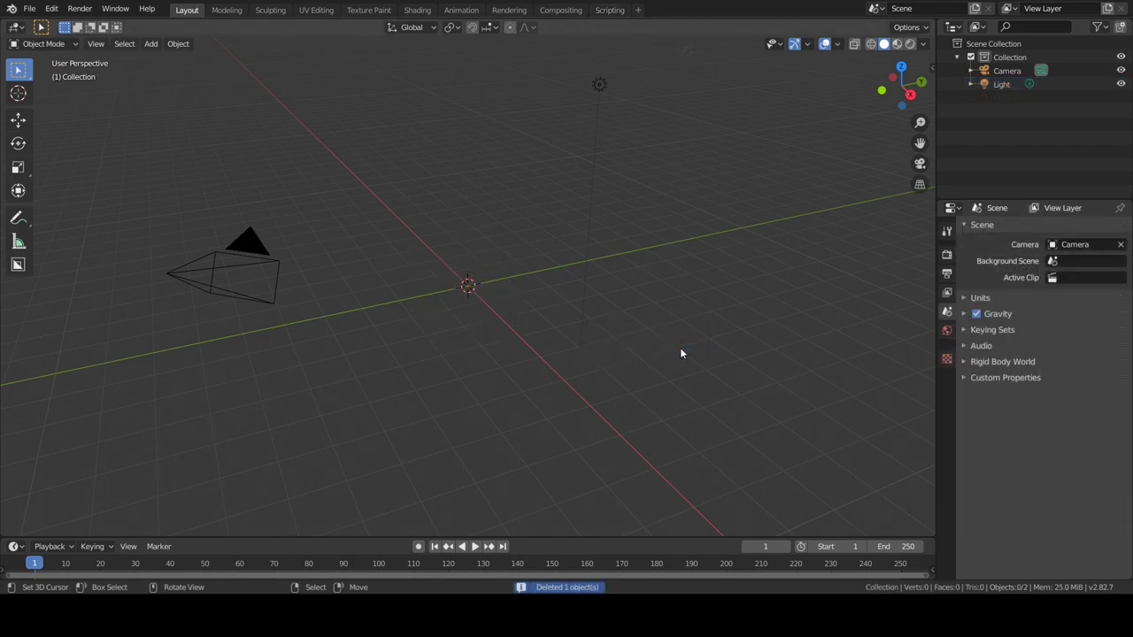
pyautogui.hotkey('shift', 'a')
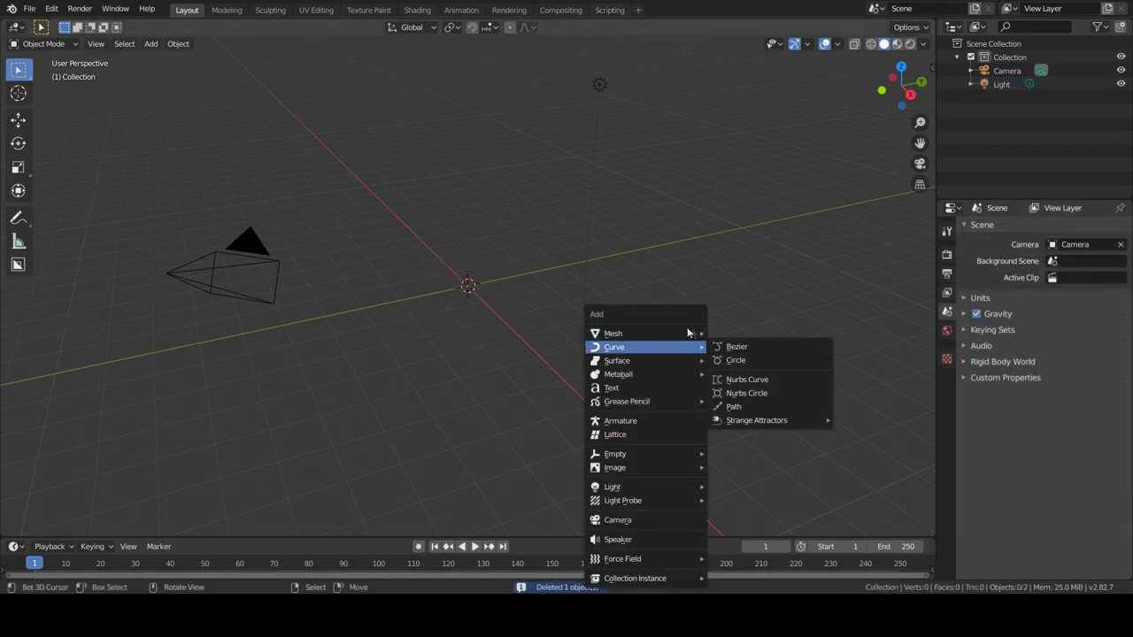
pyautogui.moveTo(672, 332)
pyautogui.click(754, 386)
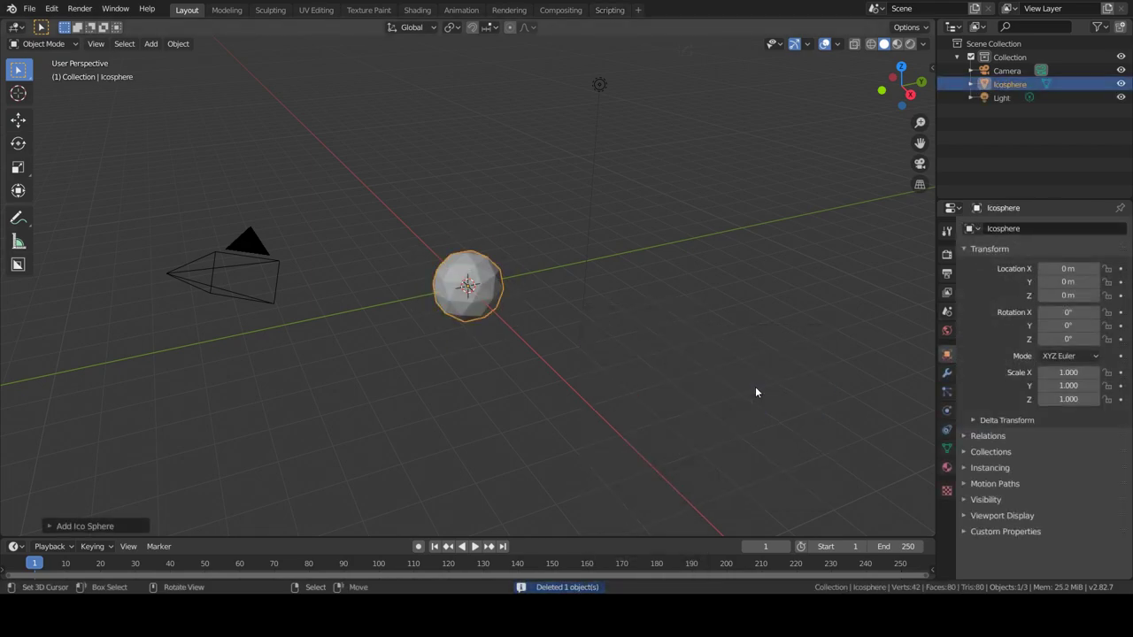
pyautogui.press('Delete')
# Add a UV sphere at the scene origin
pyautogui.hotkey('shift', 'a')
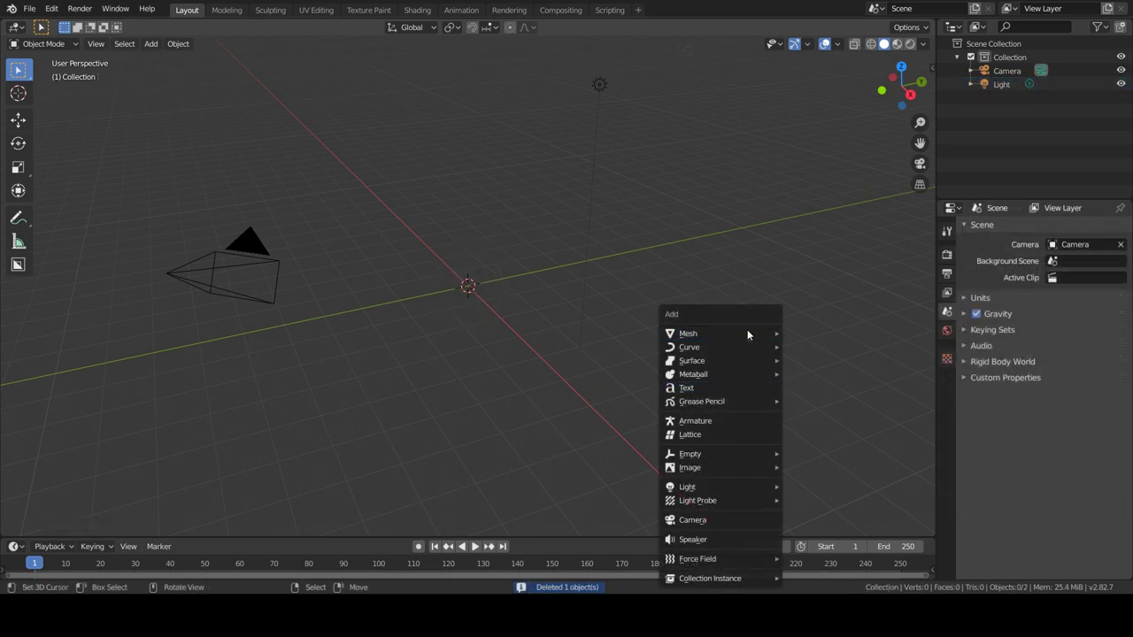
pyautogui.moveTo(747, 331)
pyautogui.click(810, 370)
# View the sphere from the front in Edit Mode with wireframe shading
pyautogui.press('KP_1')
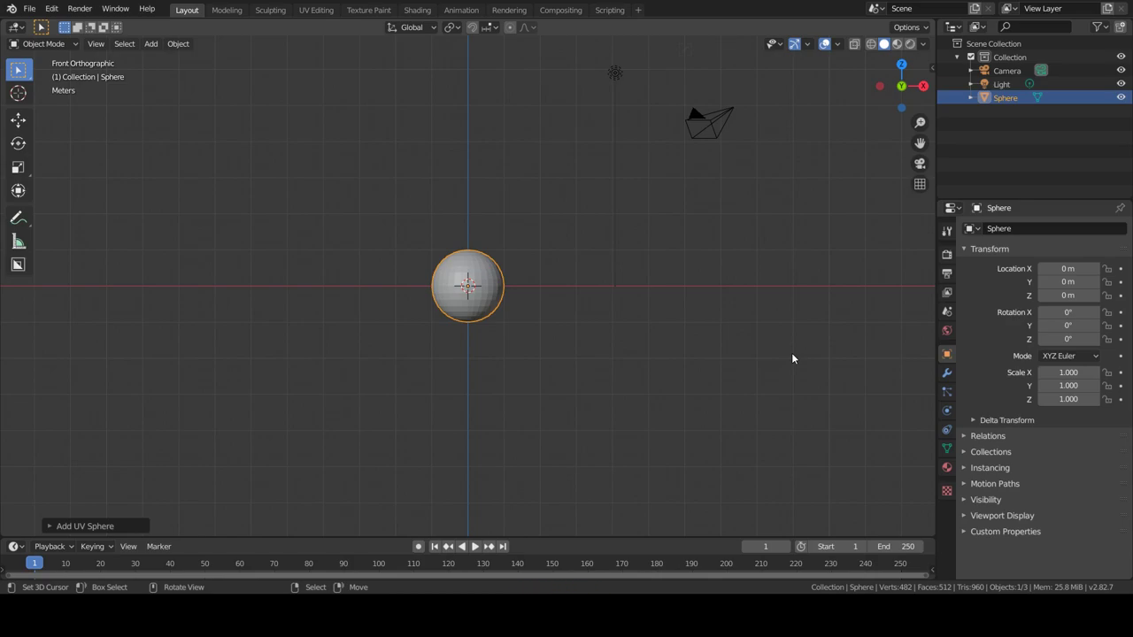
pyautogui.press('Tab')
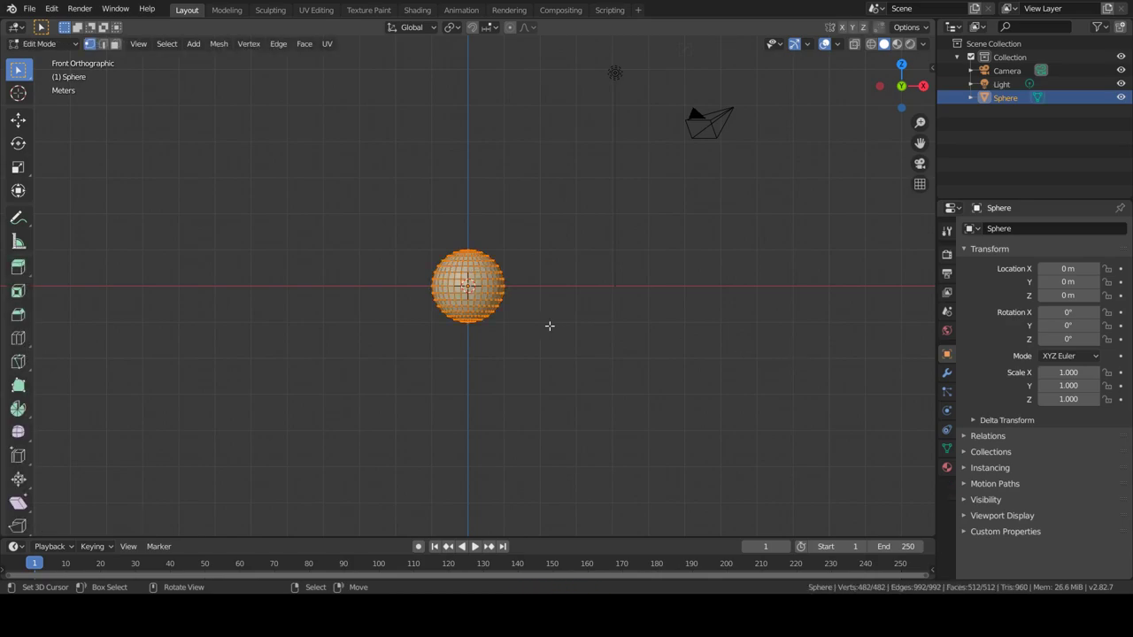
pyautogui.scroll(5, 480, 330)
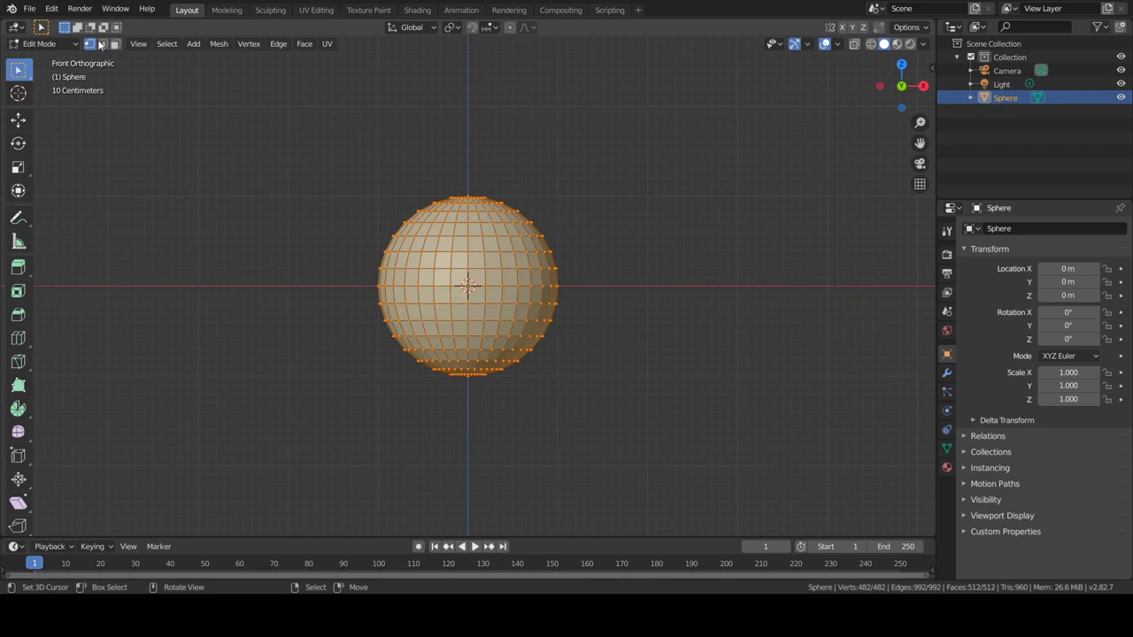
pyautogui.press('z')
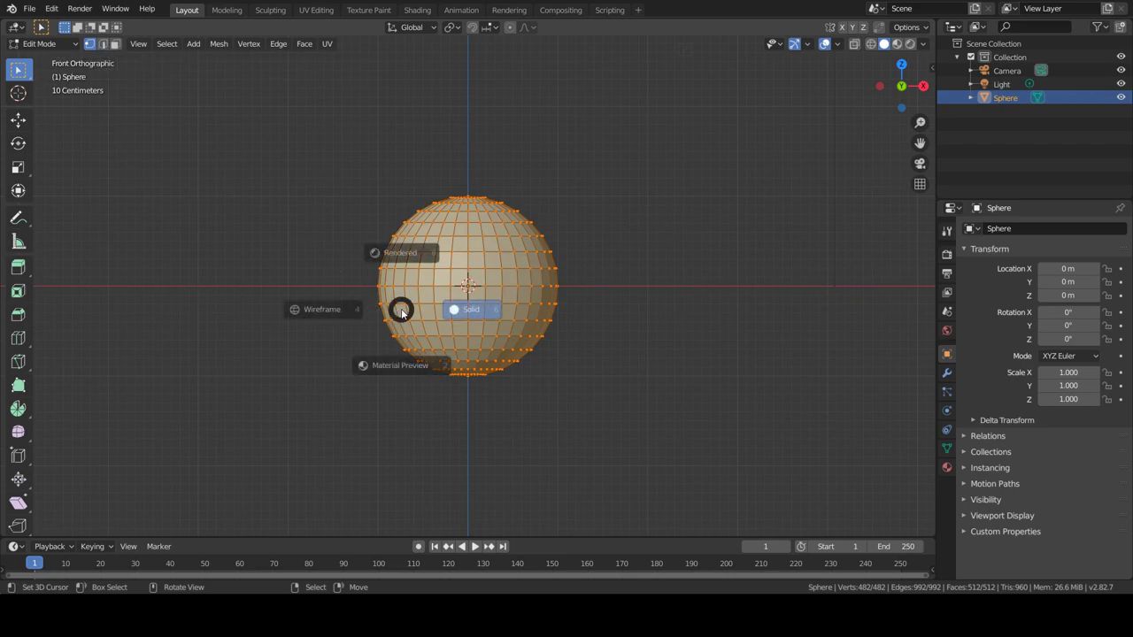
pyautogui.click(265, 307)
# Box-select and delete the sphere's lower-half vertices, then select the dome's bottom edge loop
pyautogui.click(386, 305)
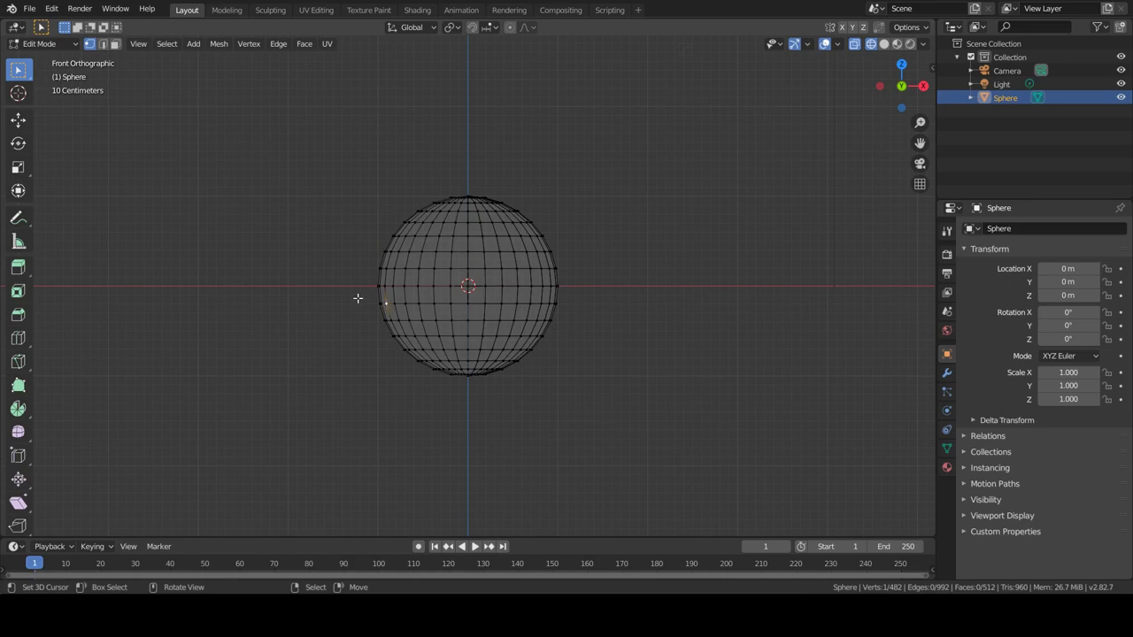
pyautogui.moveTo(370, 294); pyautogui.dragTo(613, 420)
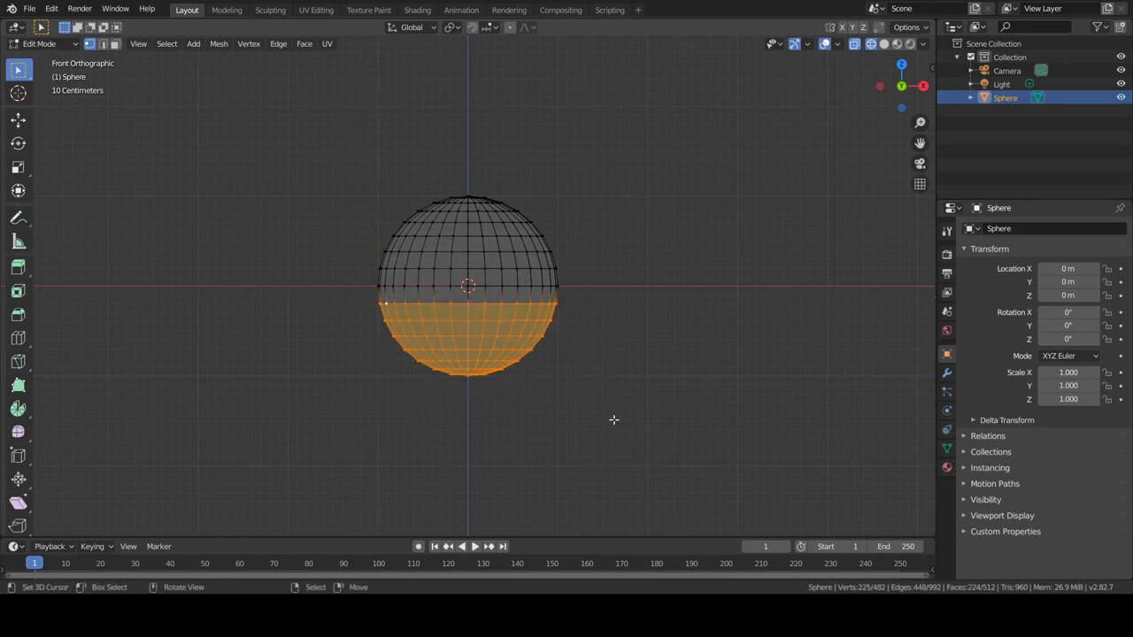
pyautogui.press('x')
pyautogui.click(613, 419)
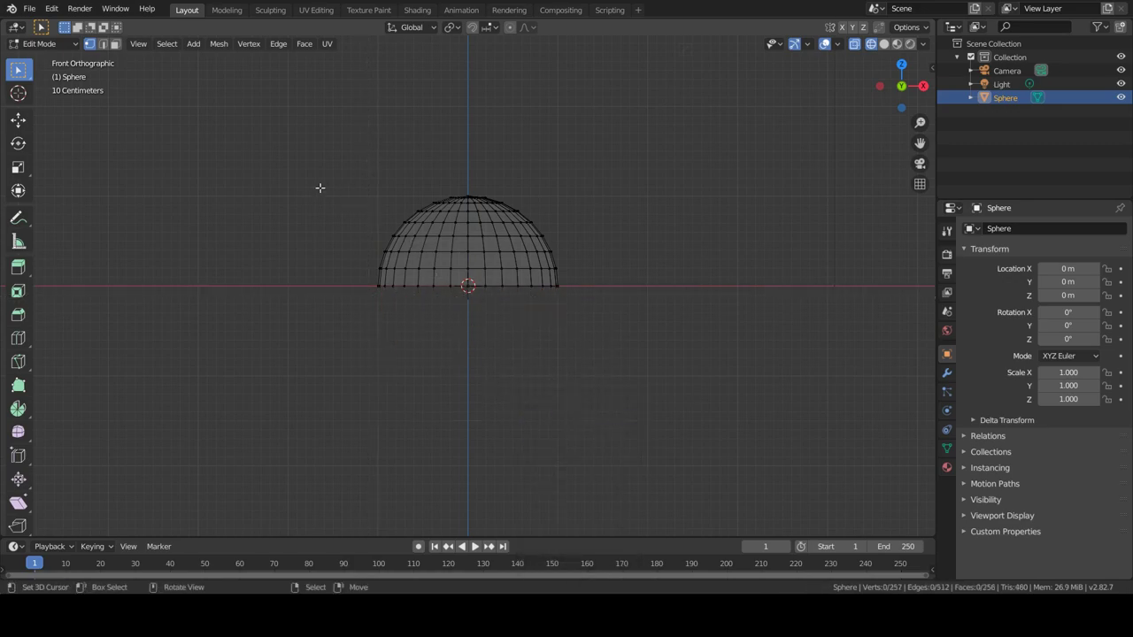
pyautogui.keyDown('alt'); pyautogui.click(443, 288); pyautogui.keyUp('alt')
# Extrude the dome's bottom edge loop in place and scale it inward into a flat lip
pyautogui.scroll(6, 469, 357)
pyautogui.moveTo(468, 359); pyautogui.dragTo(670, 366, button='middle')
pyautogui.press('e')
pyautogui.press('Escape')
pyautogui.press('s')
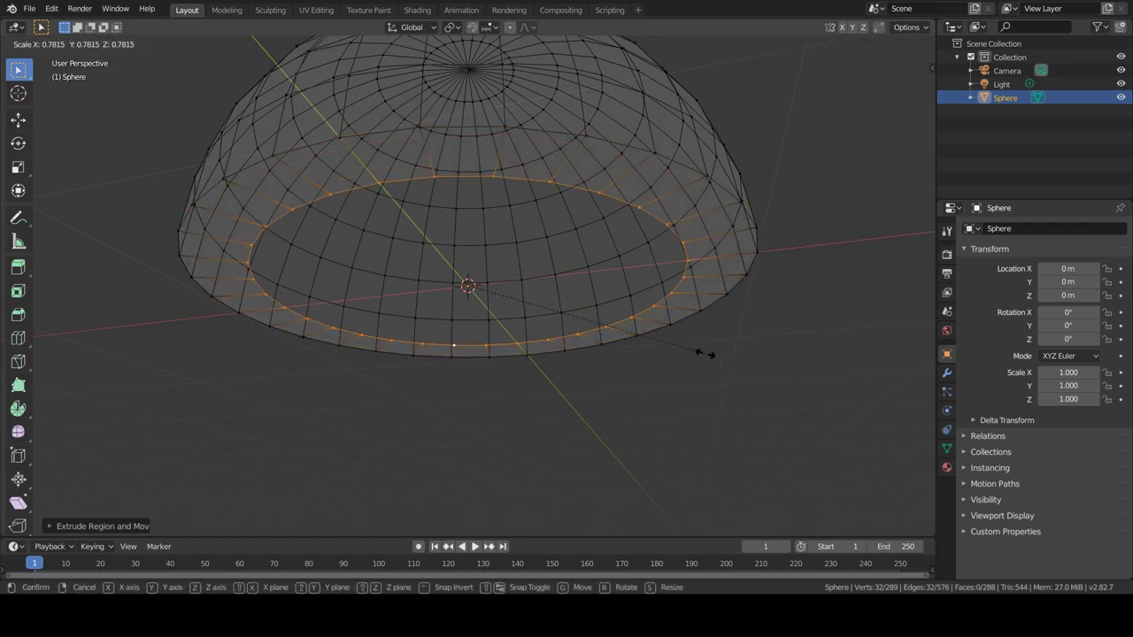
pyautogui.click(728, 354)
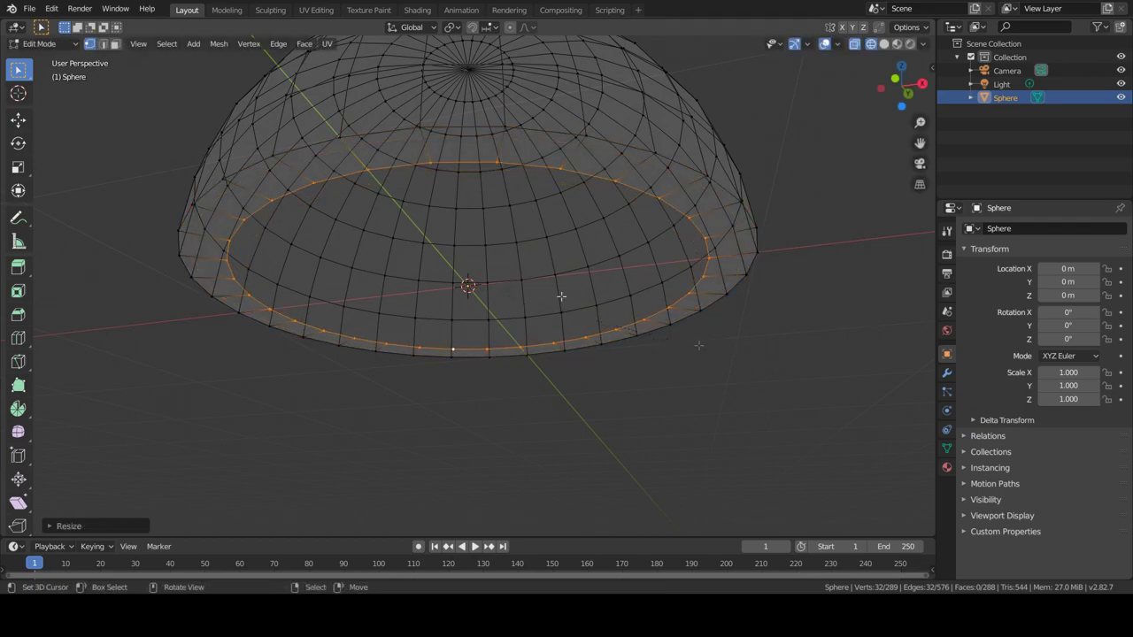
# In face mode with solid shading, extrude the lip ring about 0.2083 m along its normals
pyautogui.click(116, 44)
pyautogui.click(312, 177)
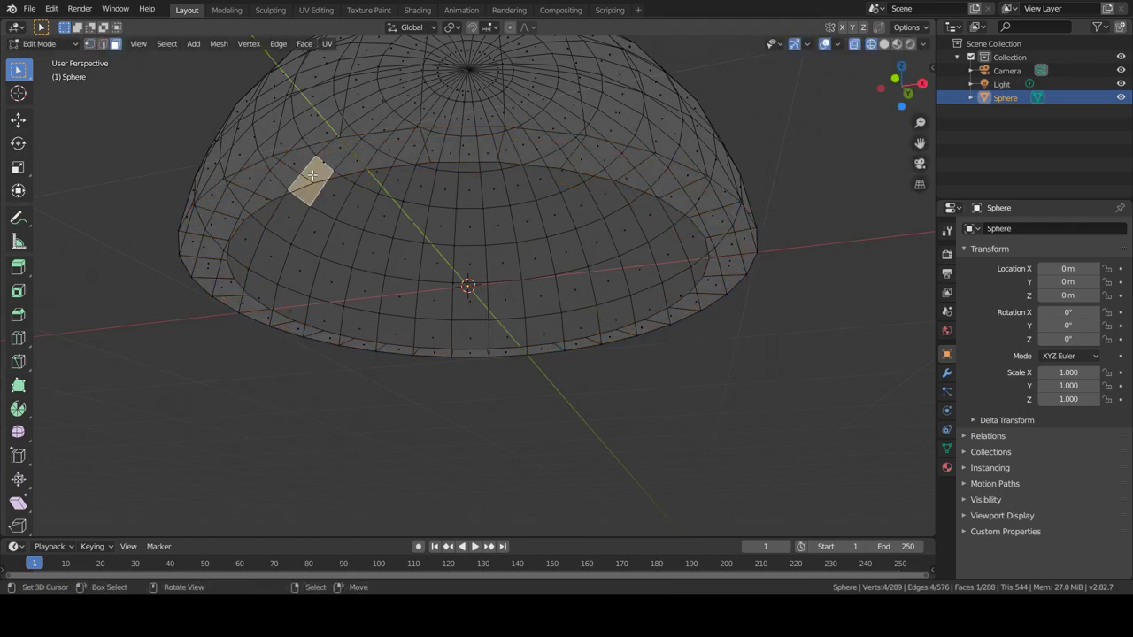
pyautogui.keyDown('alt'); pyautogui.click(321, 156); pyautogui.keyUp('alt')
pyautogui.click(361, 158)
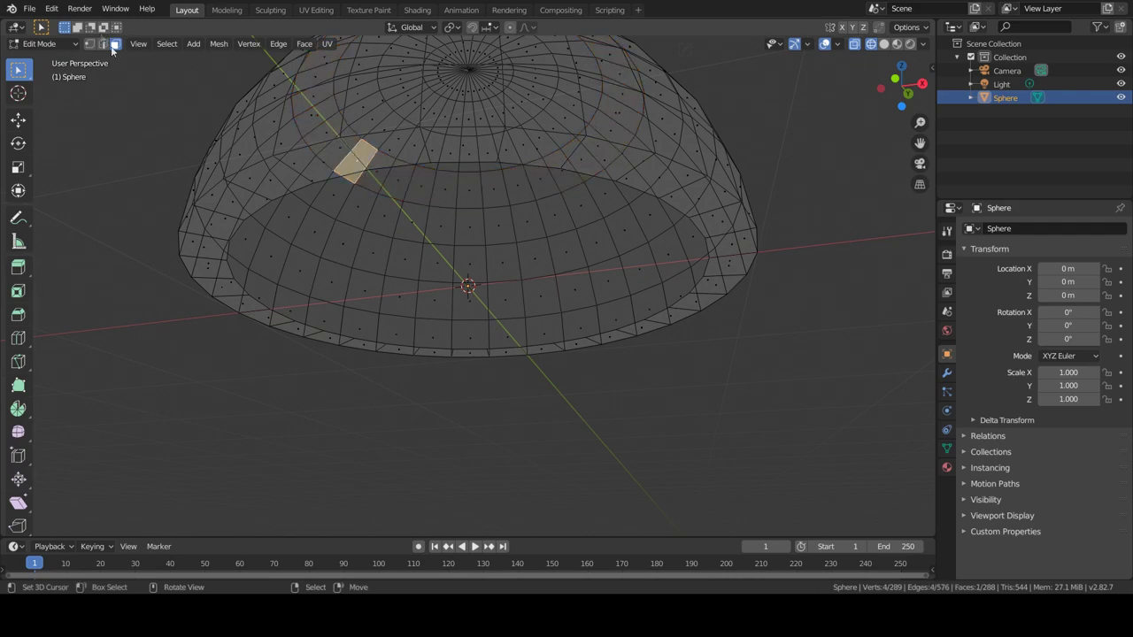
pyautogui.press('z')
pyautogui.click(419, 235)
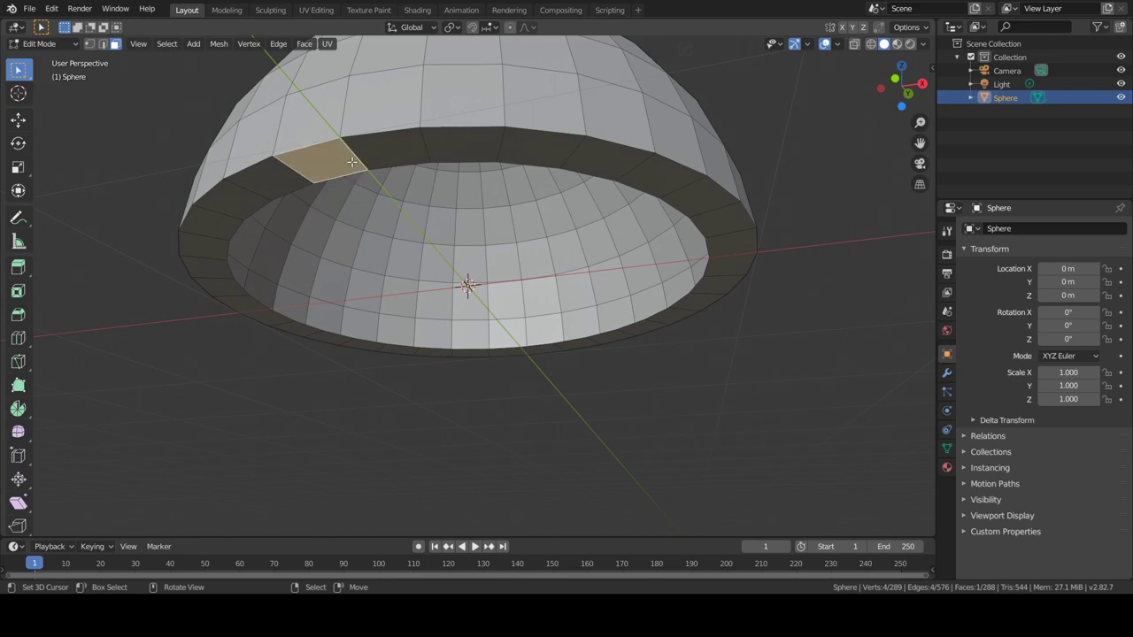
pyautogui.keyDown('alt'); pyautogui.click(352, 160); pyautogui.keyUp('alt')
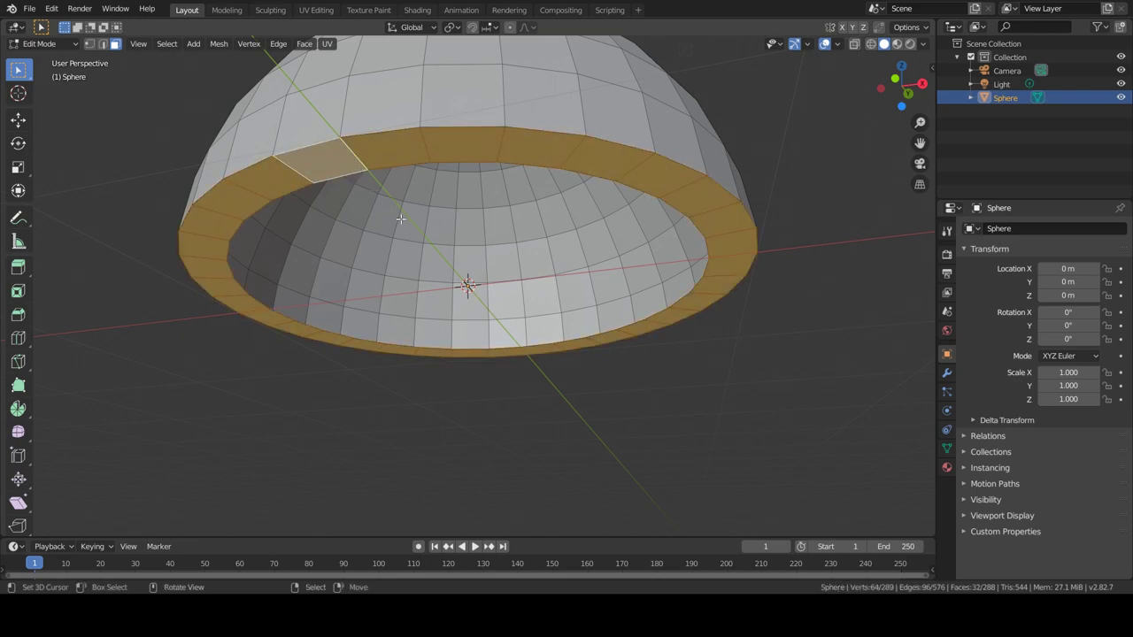
pyautogui.press('e')
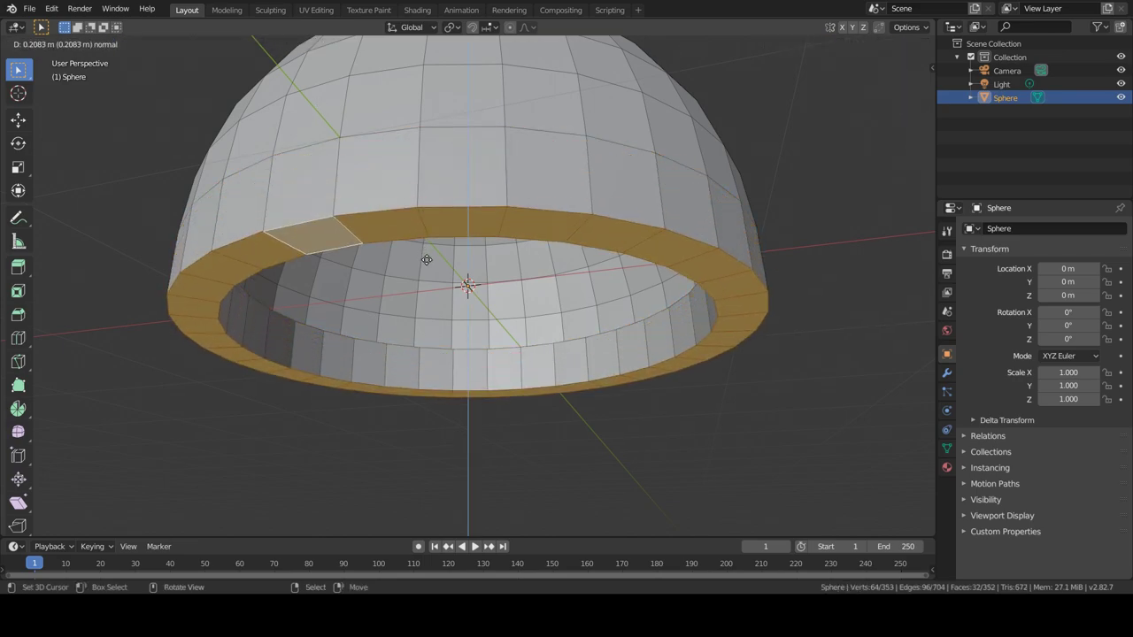
pyautogui.click(426, 278)
# Select three rim faces and move them along Z
pyautogui.click(432, 253)
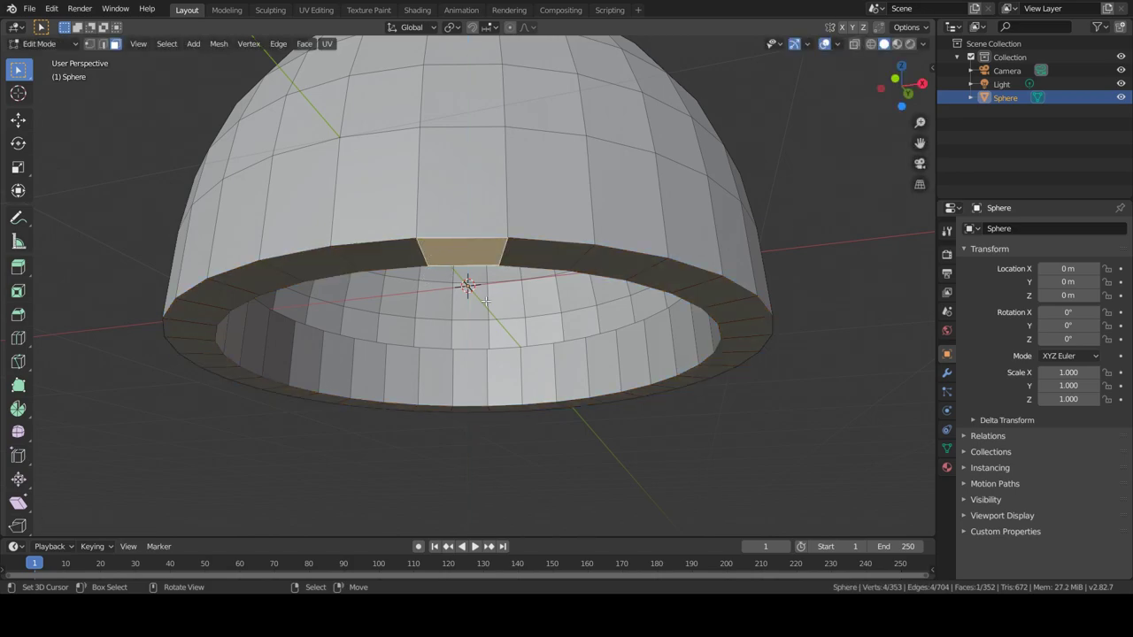
pyautogui.keyDown('shift'); pyautogui.click(232, 367); pyautogui.keyUp('shift')
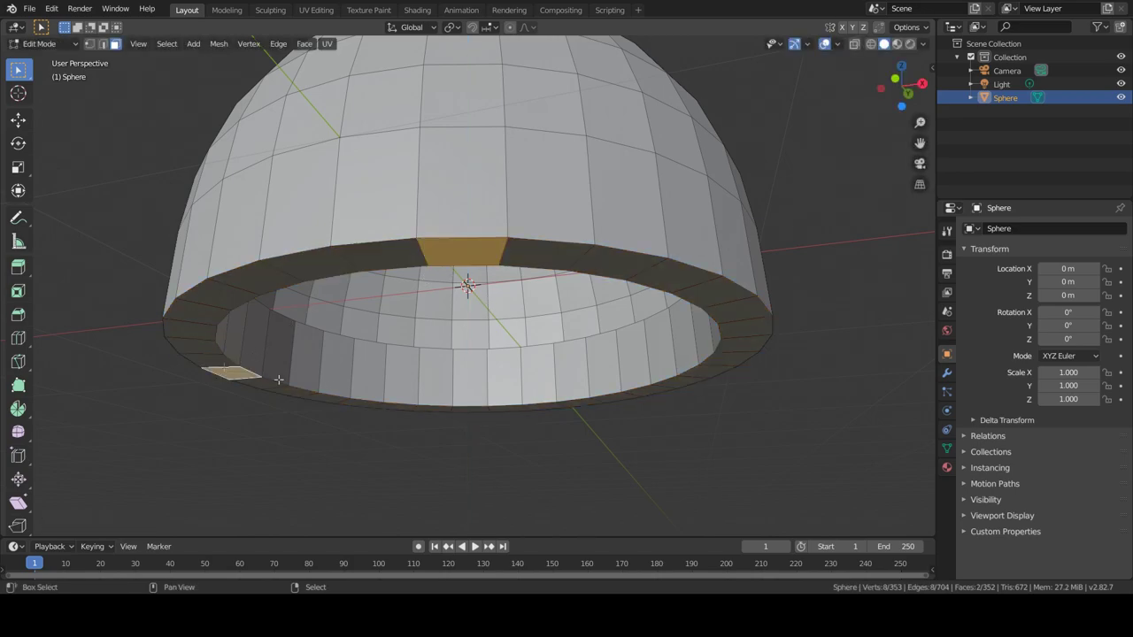
pyautogui.keyDown('shift'); pyautogui.click(651, 395); pyautogui.keyUp('shift')
pyautogui.scroll(-4, 635, 370)
pyautogui.press('g')
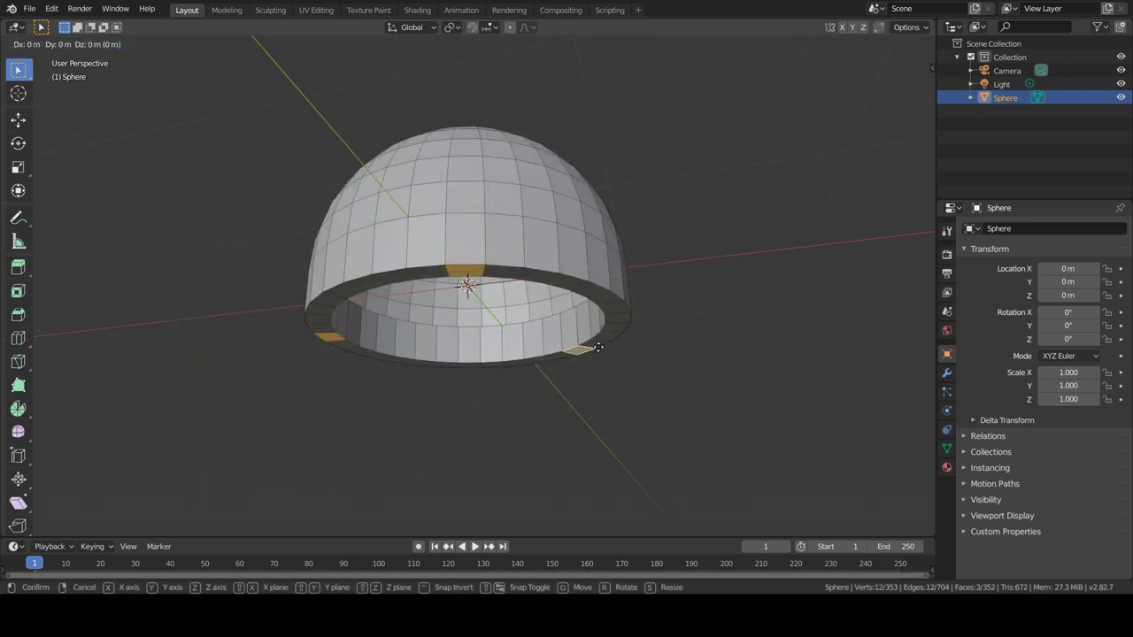
pyautogui.press('z')
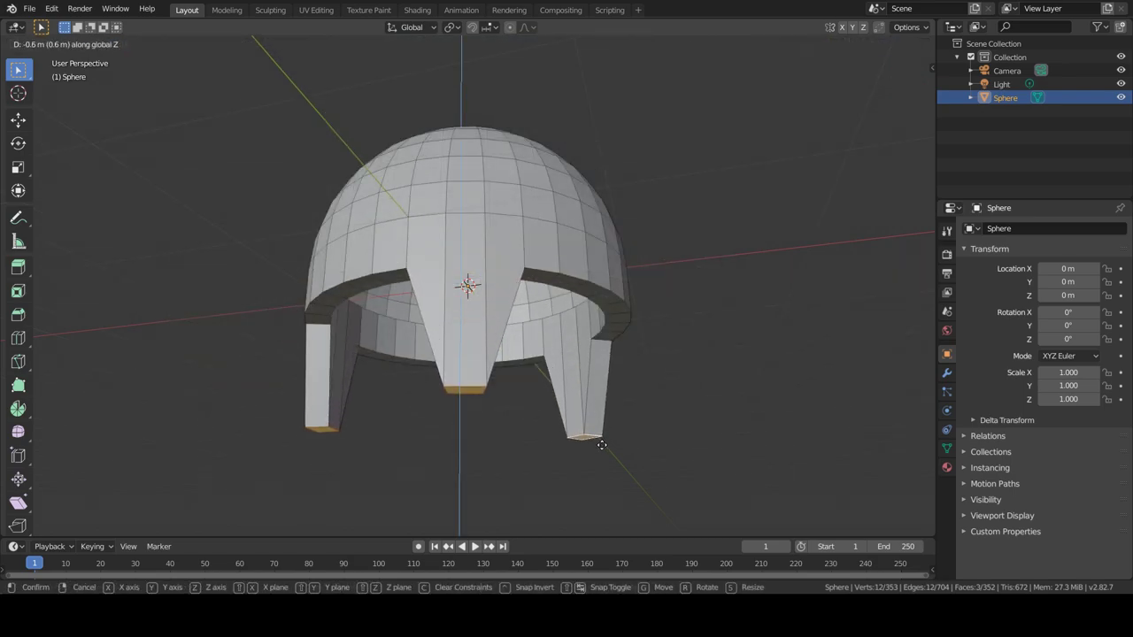
pyautogui.click(602, 453)
# Select six rim faces around the front and lower them along Z
pyautogui.click(541, 280)
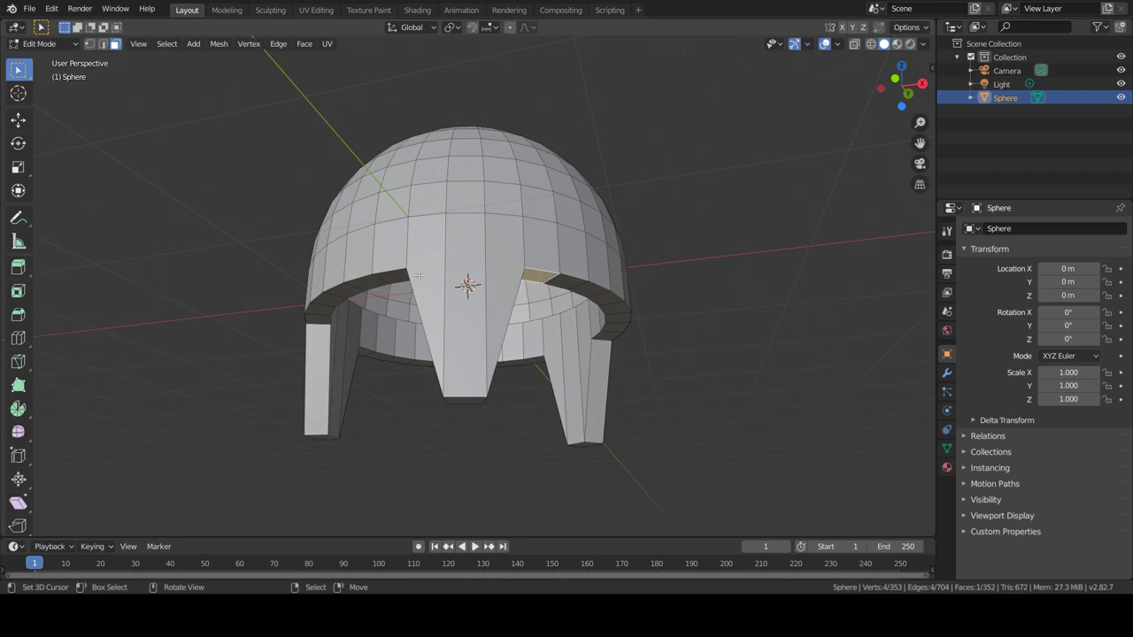
pyautogui.moveTo(418, 276); pyautogui.dragTo(359, 302, button='middle')
pyautogui.keyDown('shift'); pyautogui.click(521, 262); pyautogui.keyUp('shift')
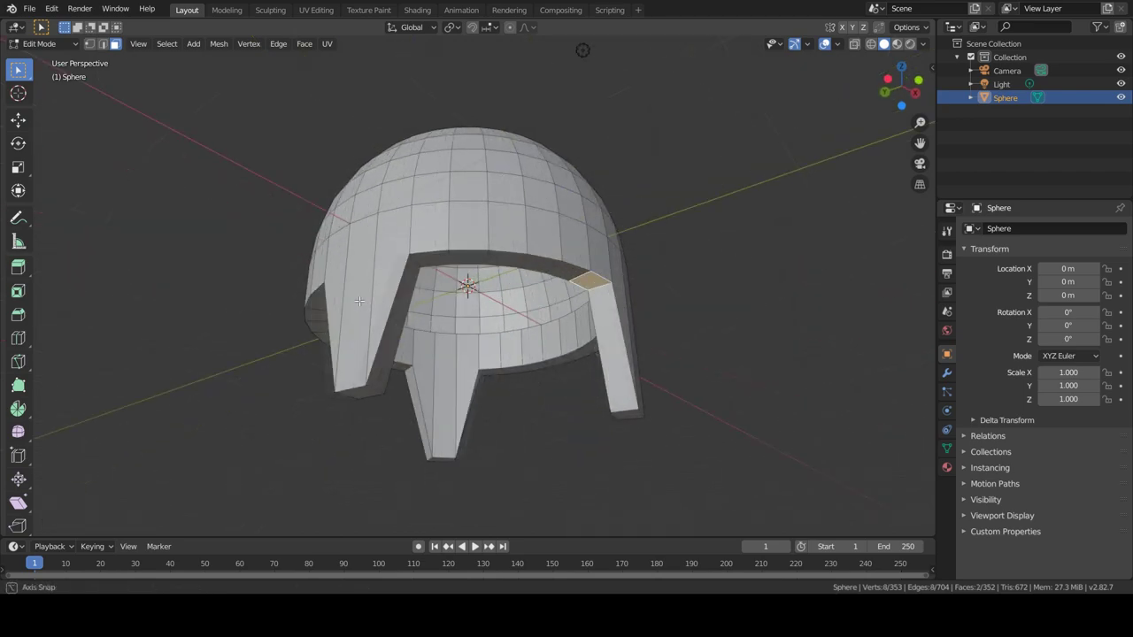
pyautogui.keyDown('shift'); pyautogui.click(424, 264); pyautogui.keyUp('shift')
pyautogui.moveTo(424, 263); pyautogui.dragTo(466, 263, button='middle')
pyautogui.keyDown('shift'); pyautogui.click(458, 252); pyautogui.keyUp('shift')
pyautogui.keyDown('shift'); pyautogui.click(547, 263); pyautogui.keyUp('shift')
pyautogui.keyDown('shift'); pyautogui.click(358, 270); pyautogui.keyUp('shift')
pyautogui.press('g')
pyautogui.press('z')
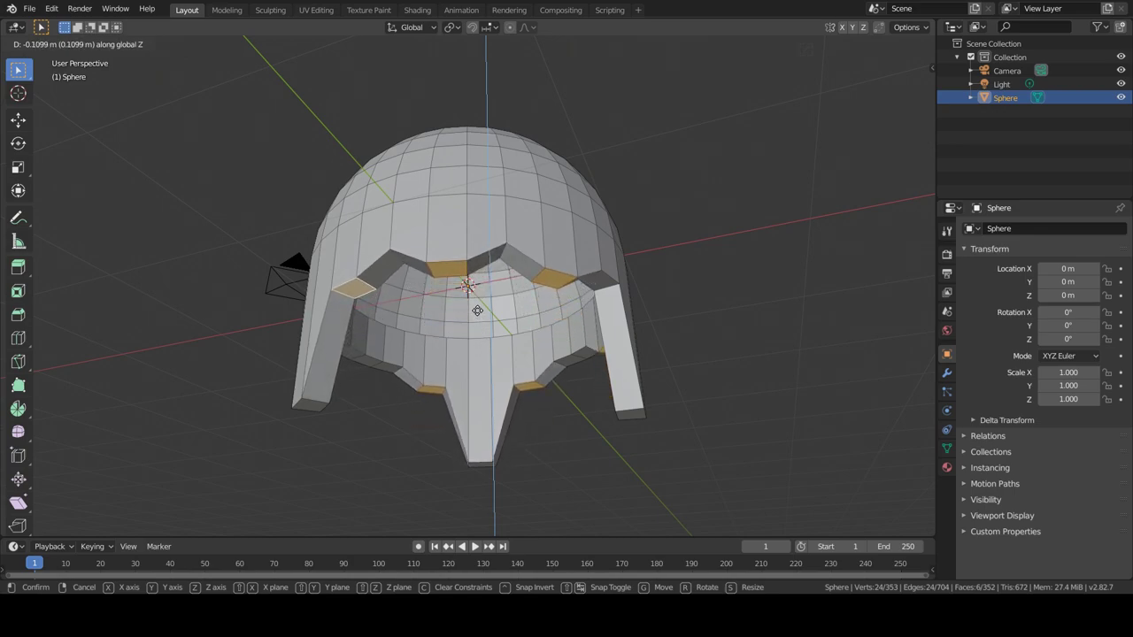
pyautogui.click(477, 309)
# Drop one face from the selection and lower the remaining rim faces further along Z
pyautogui.keyDown('shift'); pyautogui.click(447, 268); pyautogui.keyUp('shift')
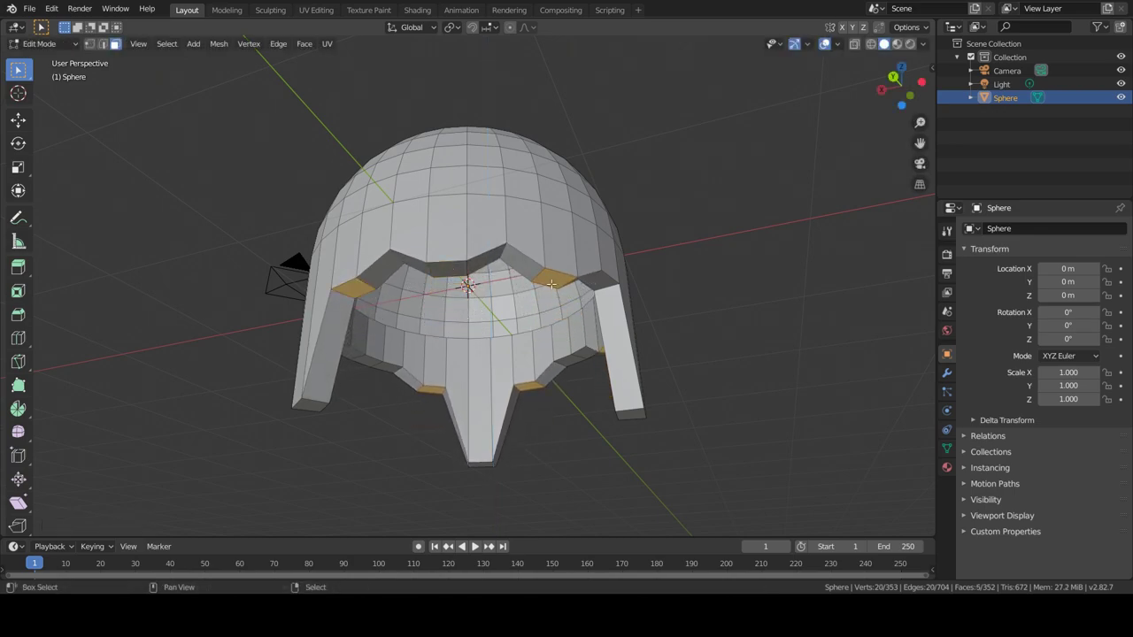
pyautogui.press('g')
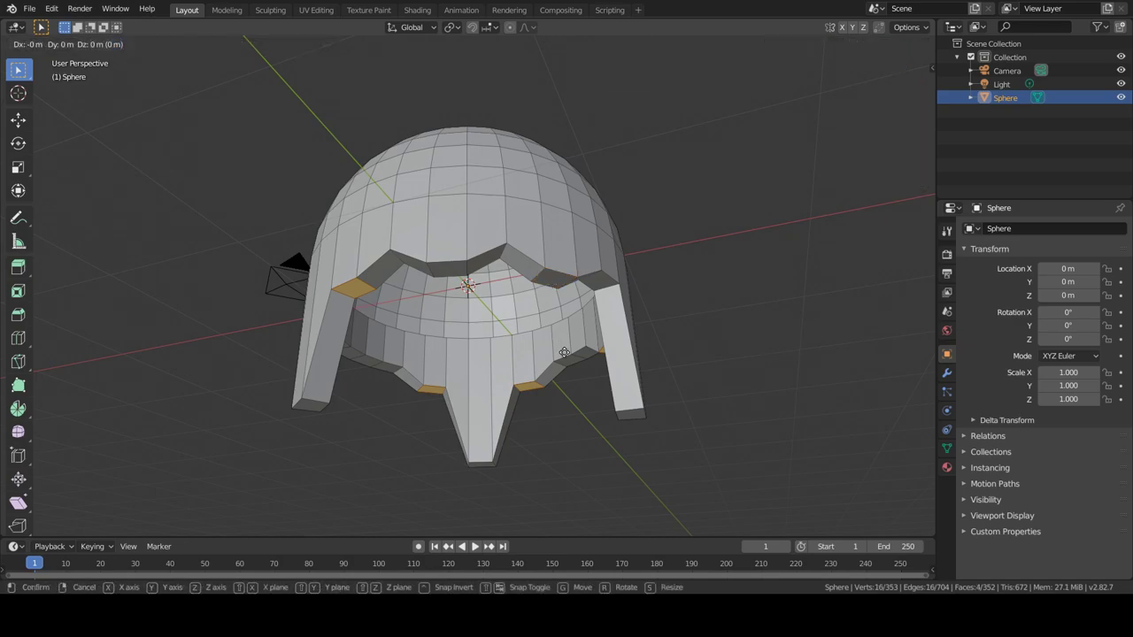
pyautogui.press('z')
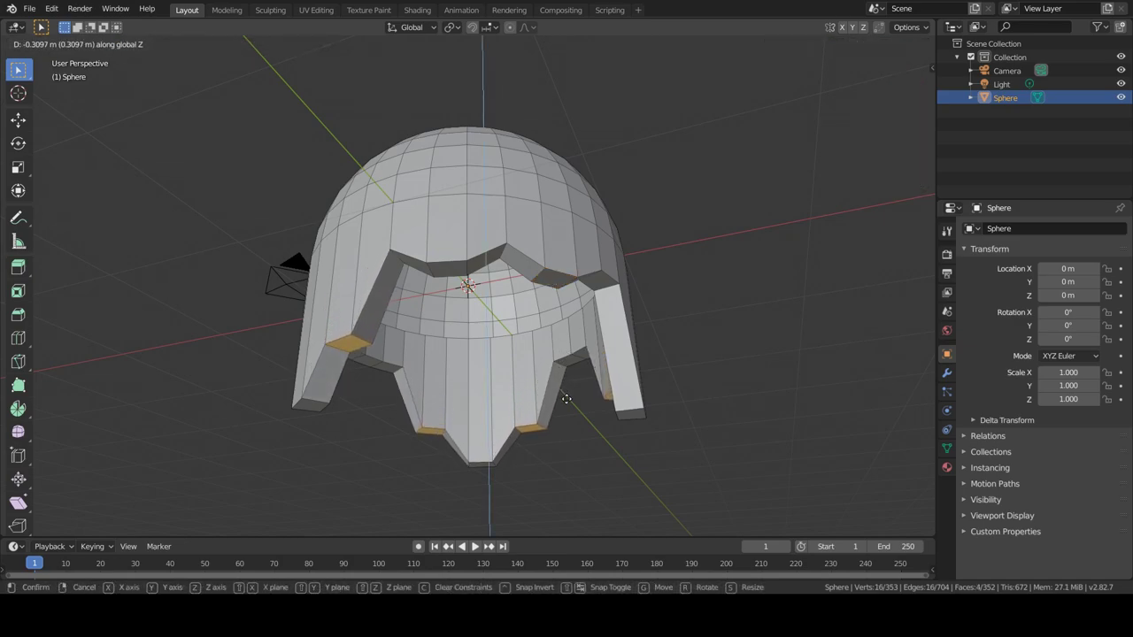
pyautogui.click(567, 402)
pyautogui.moveTo(544, 395); pyautogui.dragTo(484, 423, button='middle')
# In Object Mode, add a Subdivision Surface modifier to the canopy with viewport level 2
pyautogui.press('Tab')
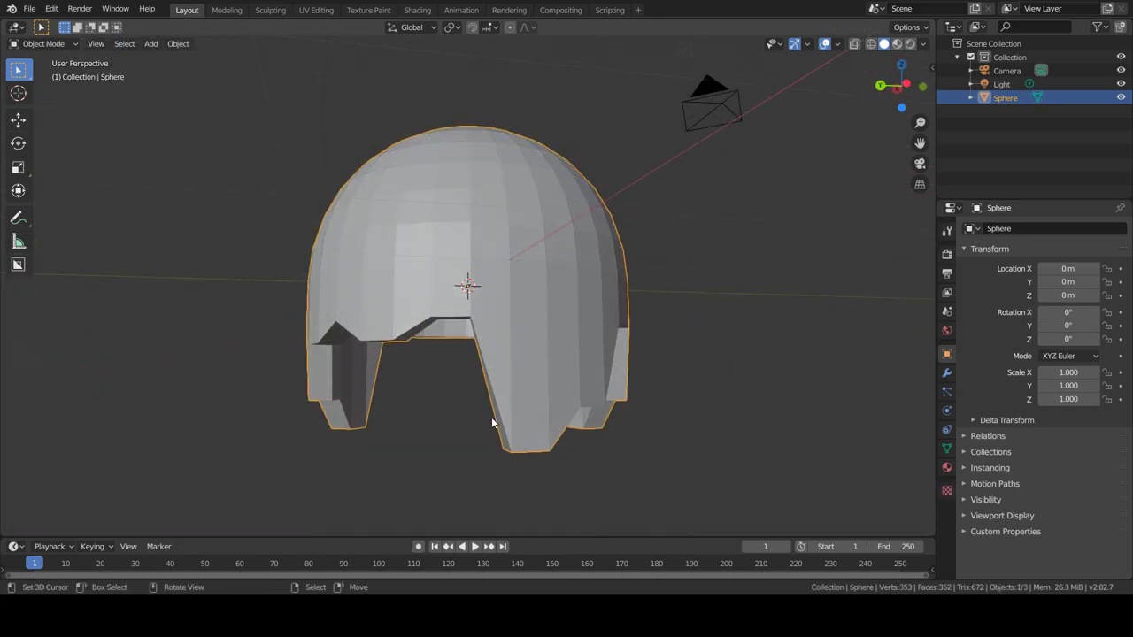
pyautogui.click(946, 373)
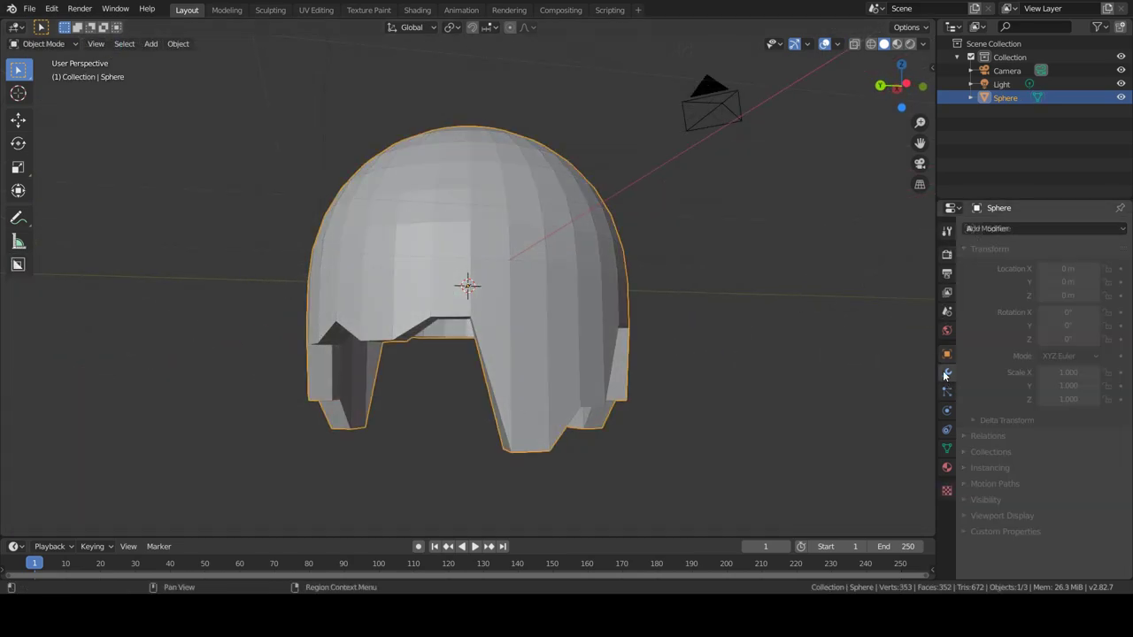
pyautogui.click(1023, 232)
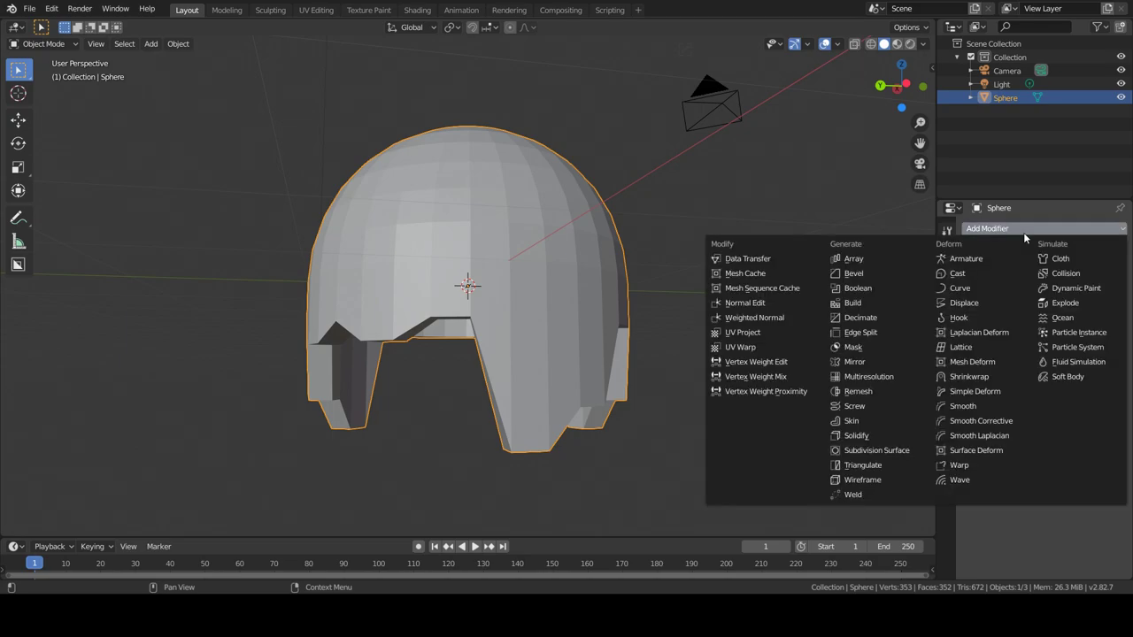
pyautogui.click(861, 447)
pyautogui.moveTo(581, 423); pyautogui.dragTo(619, 433, button='middle')
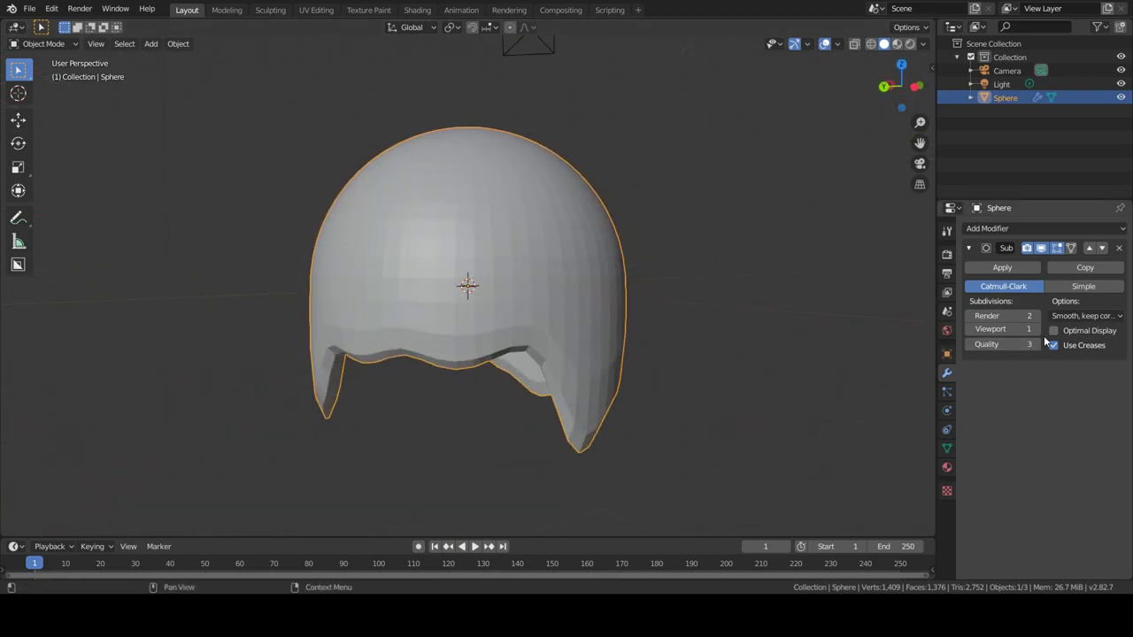
pyautogui.click(1035, 328)
# Compare the raw mesh at viewport level 0, then restore subdivision level 2 with Ctrl+2
pyautogui.scroll(3, 522, 400)
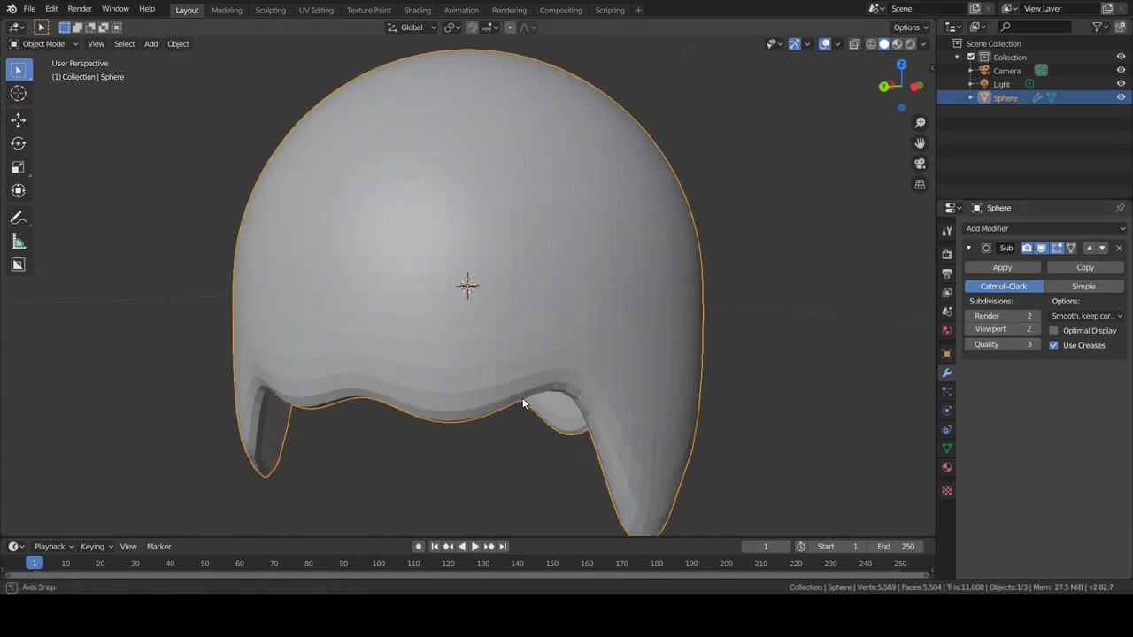
pyautogui.press('Tab')
pyautogui.moveTo(617, 412); pyautogui.dragTo(632, 332, button='middle')
pyautogui.press('Tab')
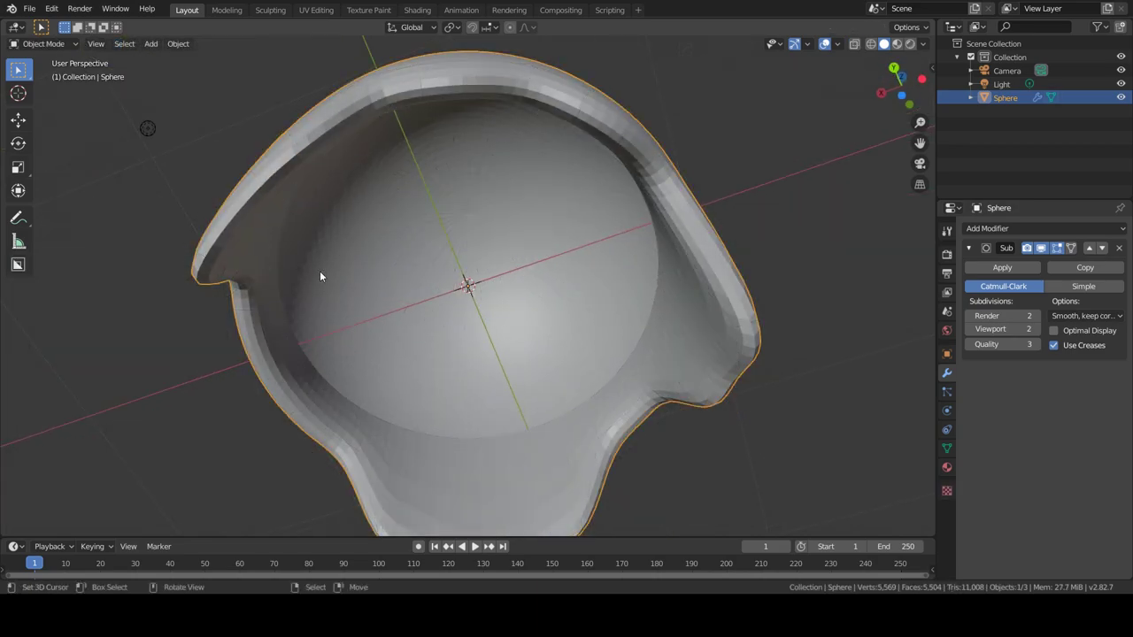
pyautogui.click(965, 330)
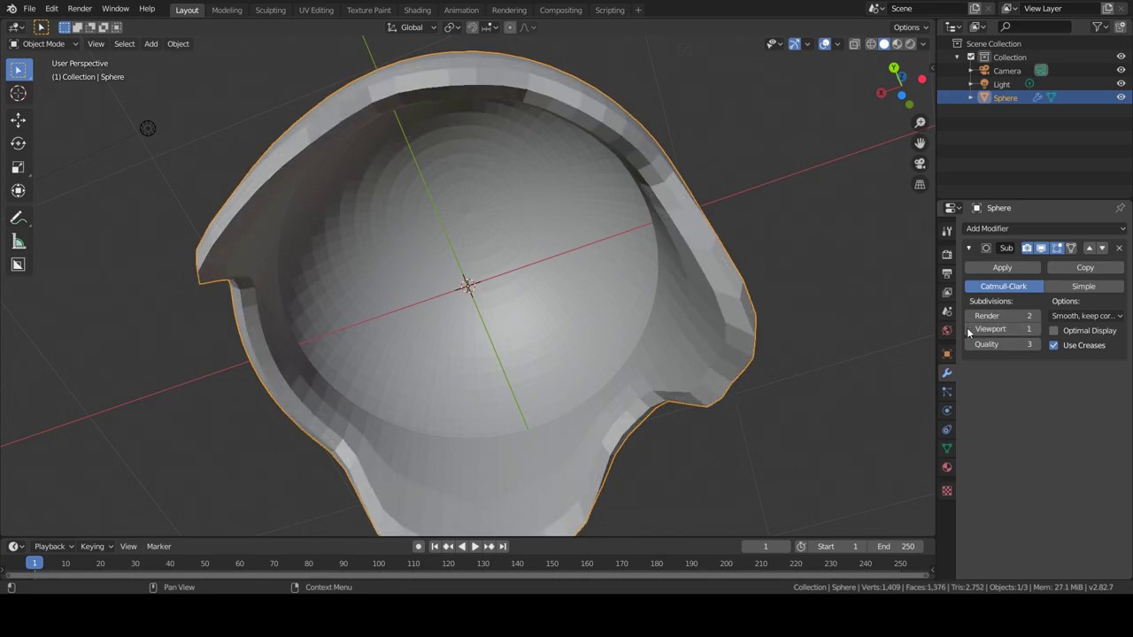
pyautogui.click(966, 330)
pyautogui.moveTo(514, 323); pyautogui.dragTo(384, 286, button='middle')
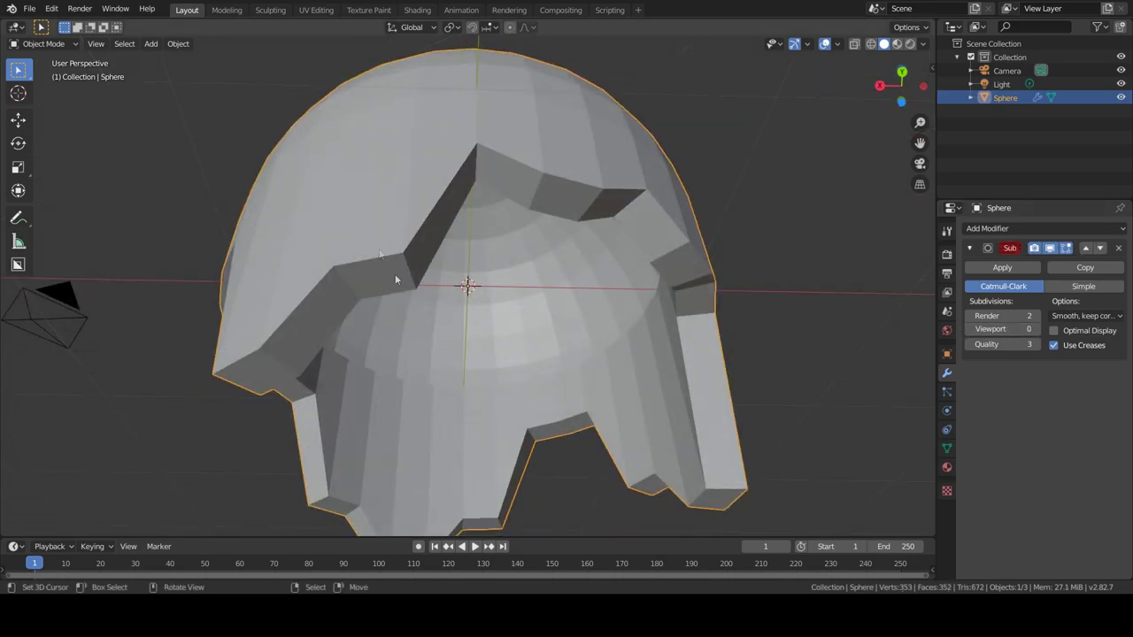
pyautogui.hotkey('ctrl', '2')
# Add three loop cuts along the canopy's rim, sliding each close to the edge
pyautogui.press('Tab')
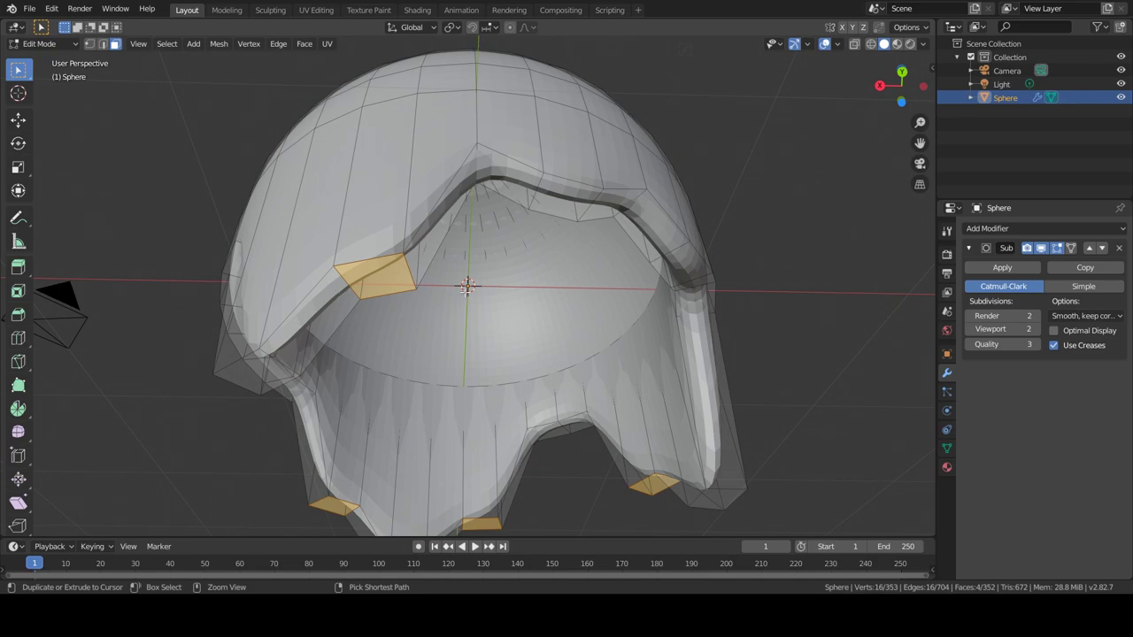
pyautogui.hotkey('ctrl', 'r')
pyautogui.click(399, 257)
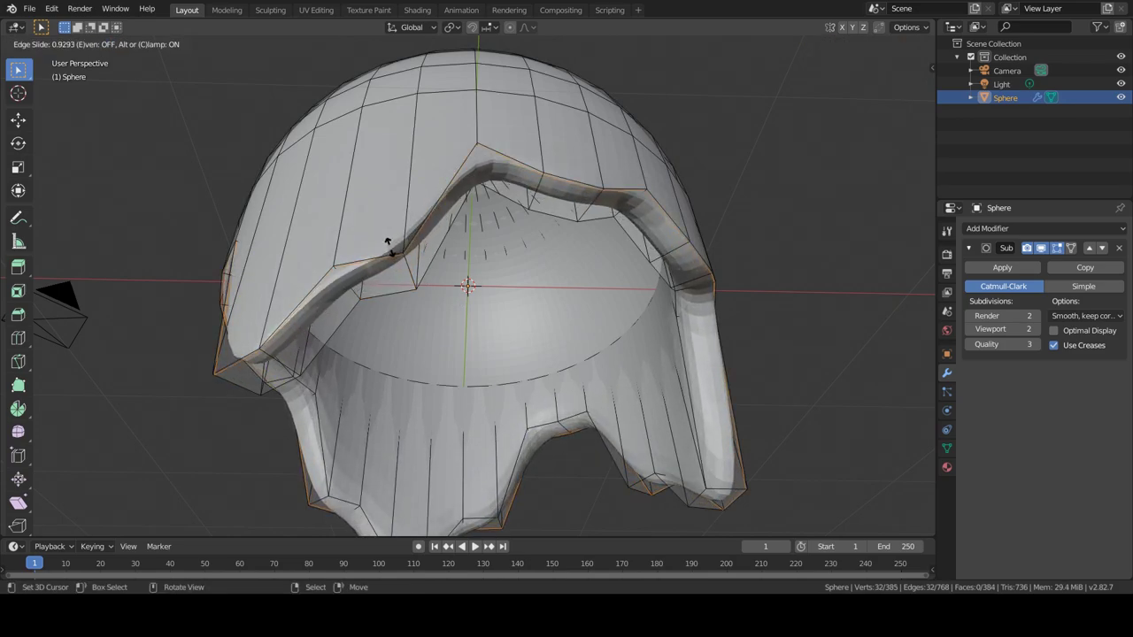
pyautogui.click(389, 246)
pyautogui.hotkey('ctrl', 'r')
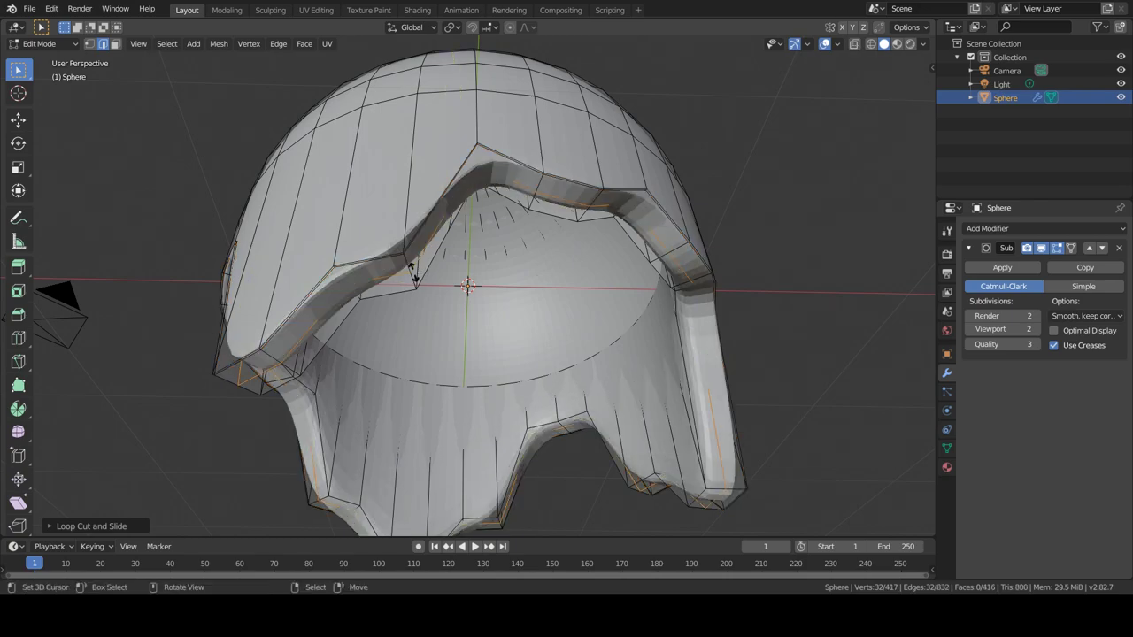
pyautogui.click(421, 282)
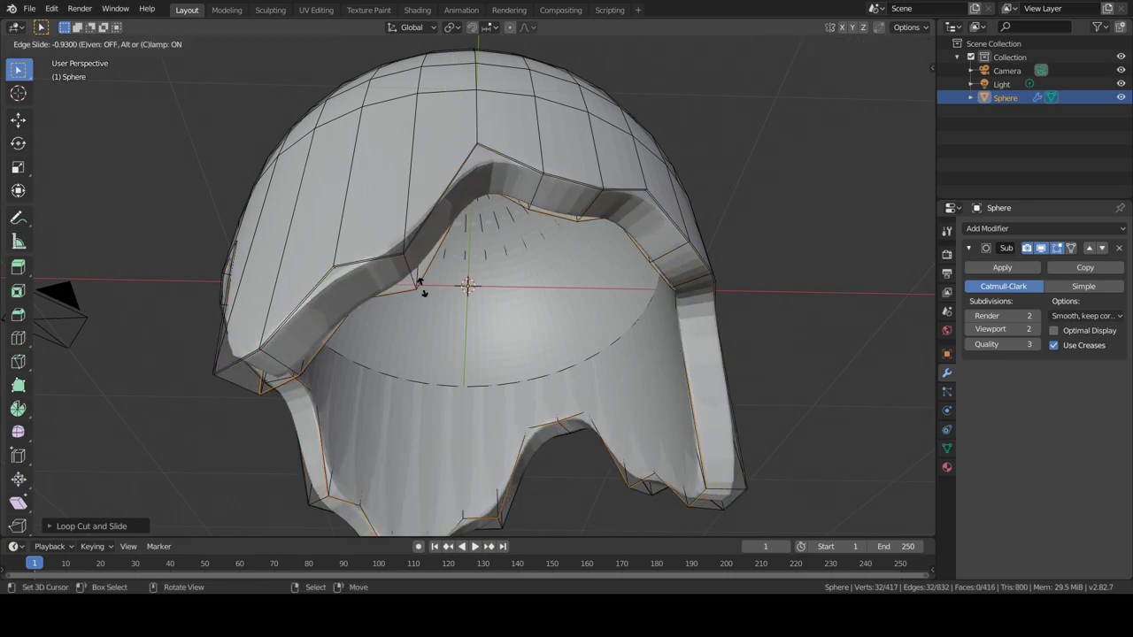
pyautogui.click(422, 285)
pyautogui.moveTo(422, 285); pyautogui.dragTo(480, 288, button='middle')
pyautogui.hotkey('ctrl', 'r')
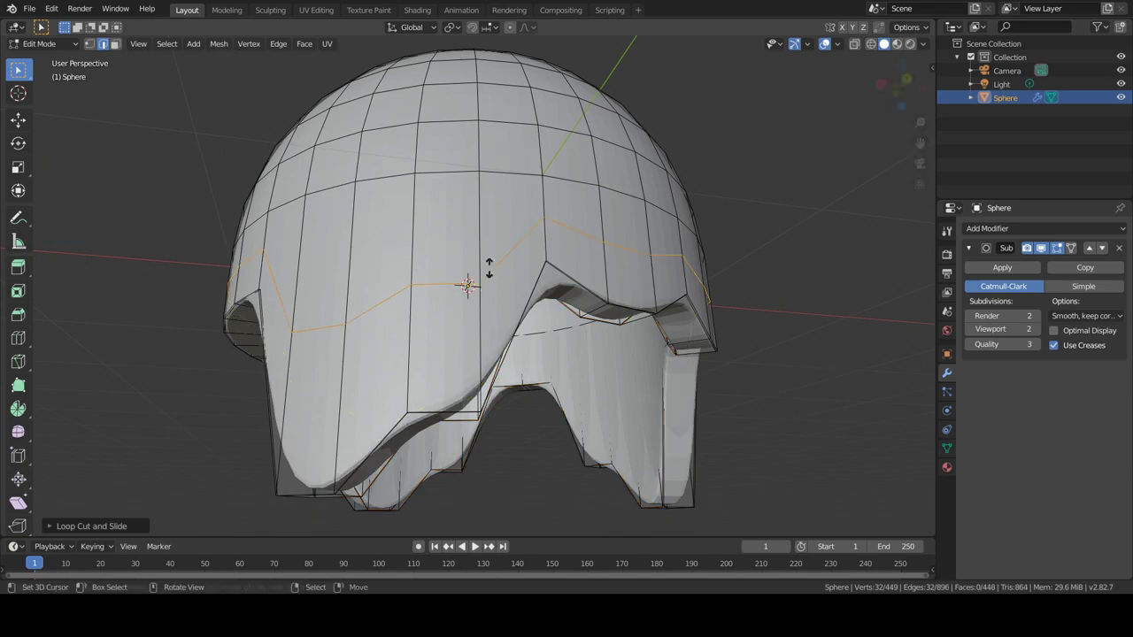
pyautogui.click(488, 265)
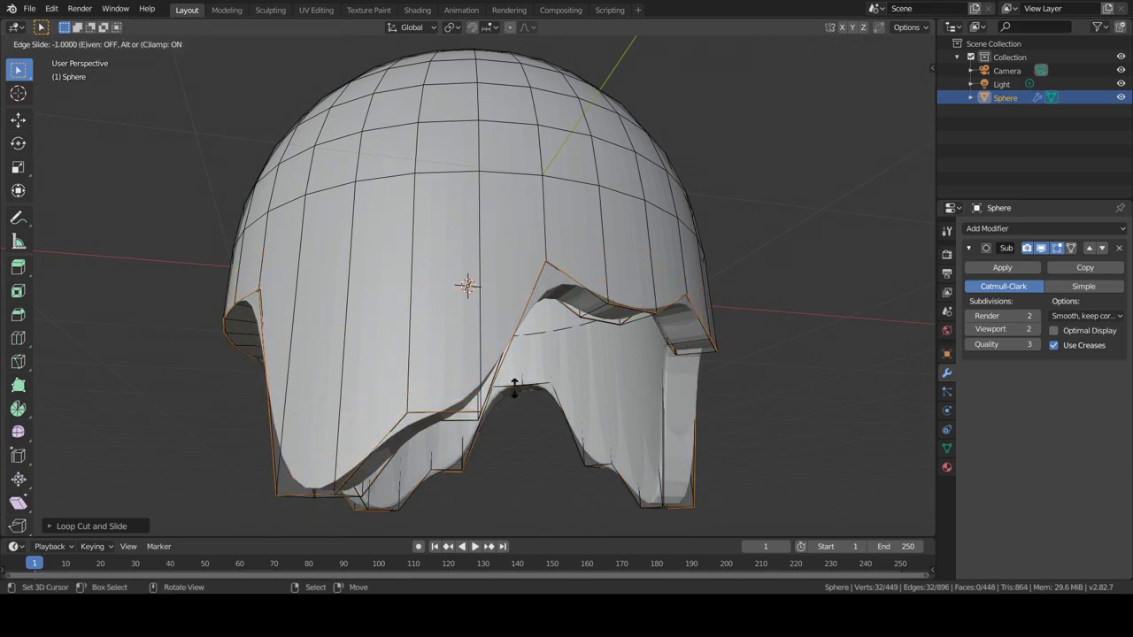
pyautogui.click(515, 387)
# Back in Object Mode, apply Shade Smooth to the canopy
pyautogui.press('Tab')
pyautogui.moveTo(514, 393); pyautogui.dragTo(516, 417, button='middle')
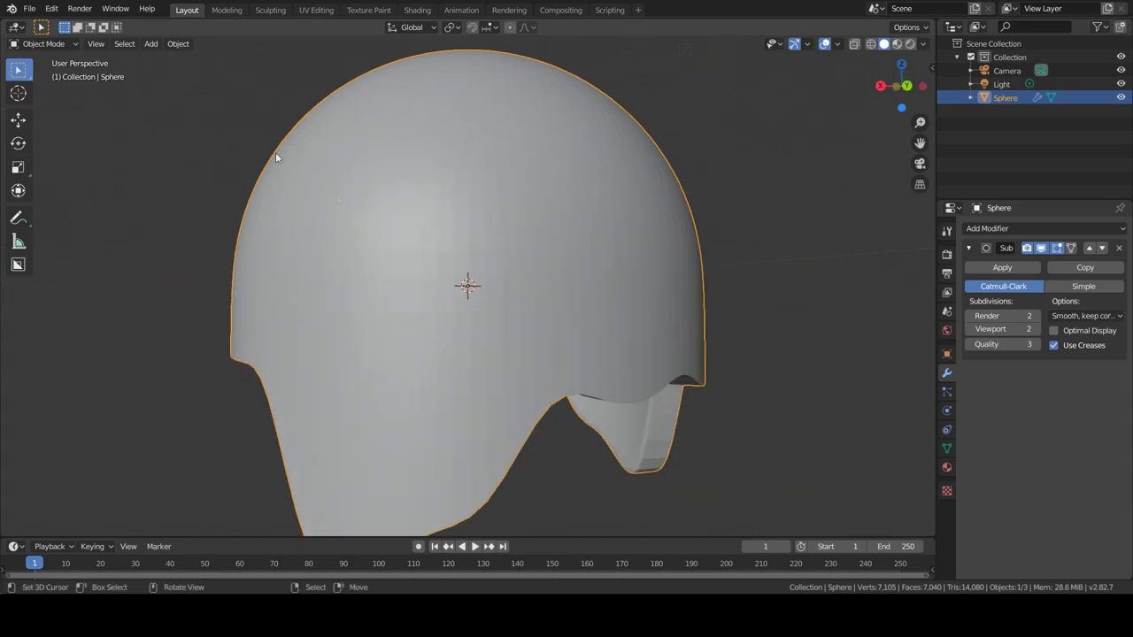
pyautogui.click(182, 45)
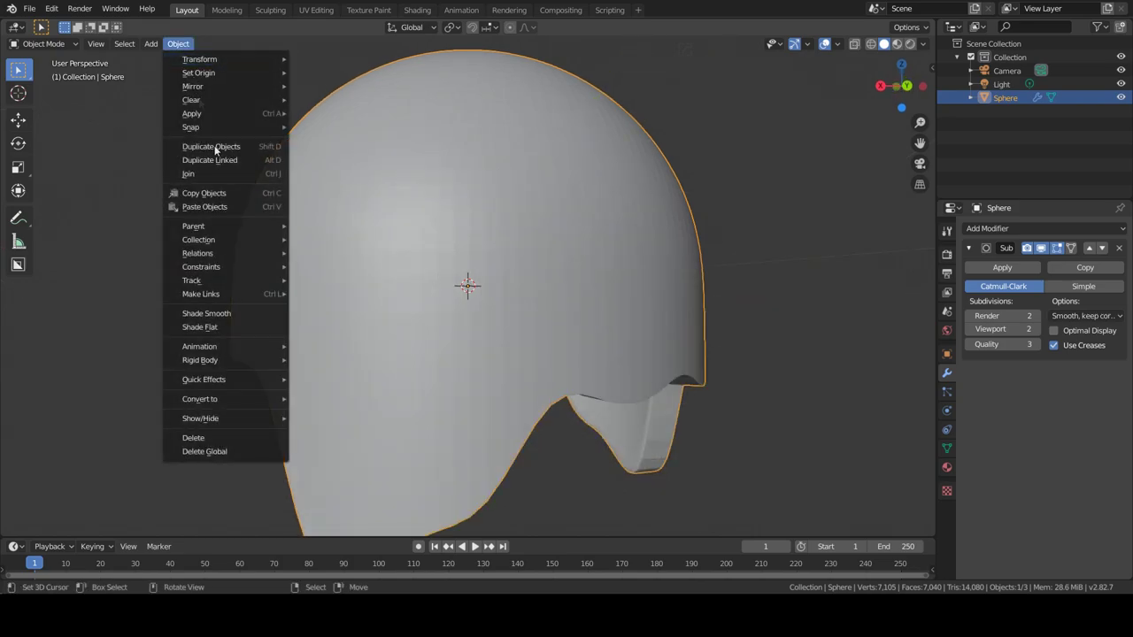
pyautogui.click(240, 315)
pyautogui.scroll(-2, 475, 354)
pyautogui.moveTo(475, 354); pyautogui.dragTo(452, 341, button='middle')
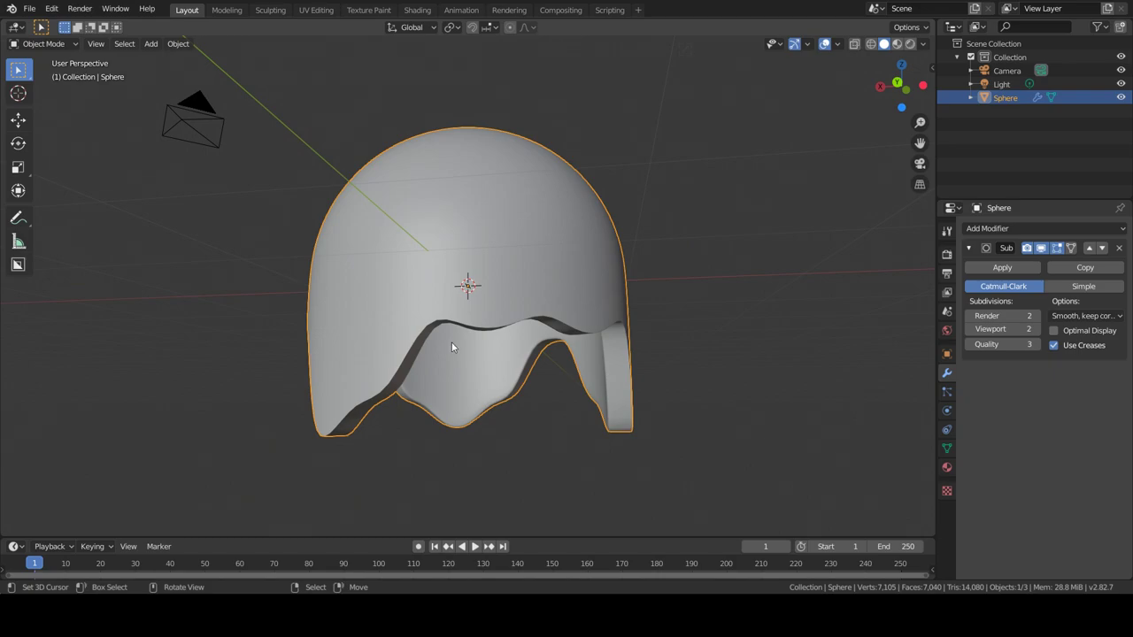
pyautogui.hotkey('shift', 'a')
# Add a cylinder, scale it down narrow, and move it below the canopy as a trunk
pyautogui.moveTo(454, 346)
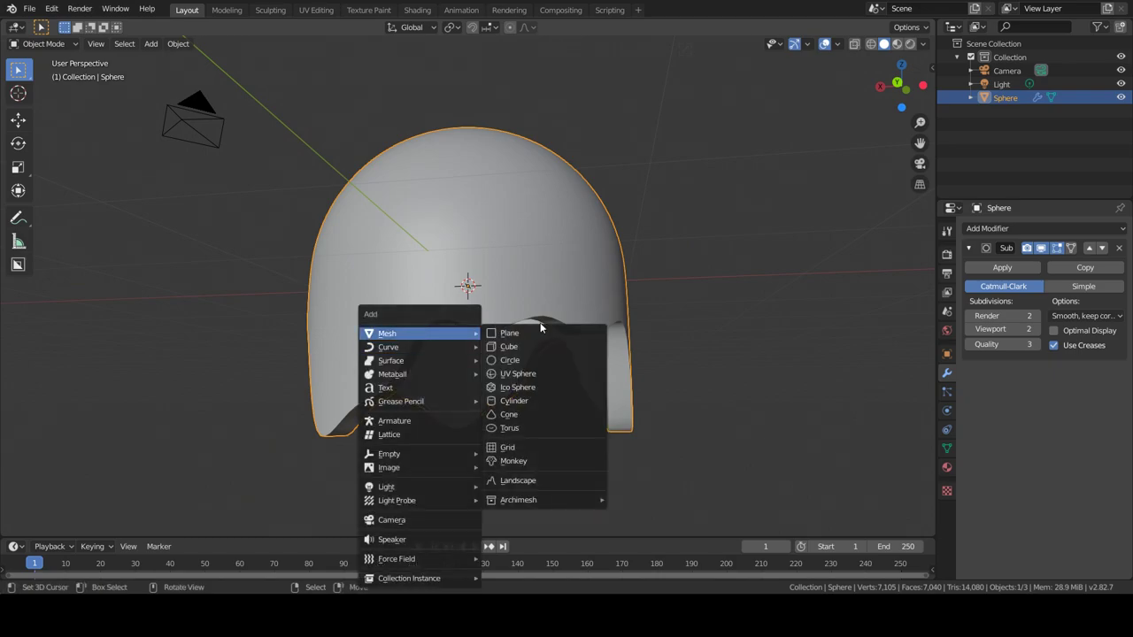
pyautogui.click(514, 401)
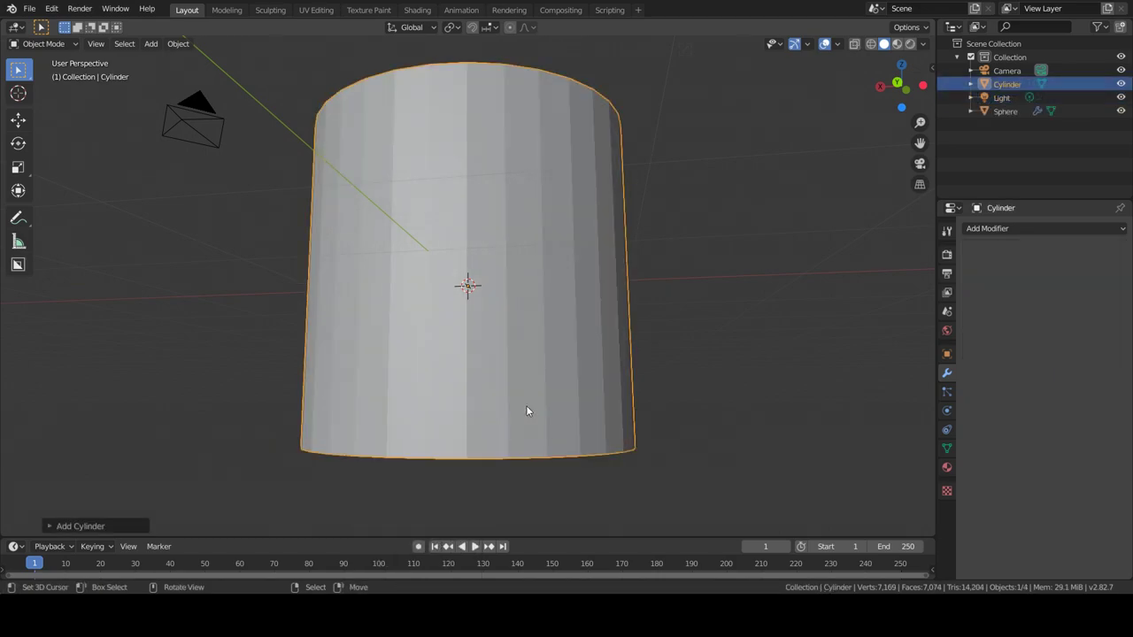
pyautogui.press('s')
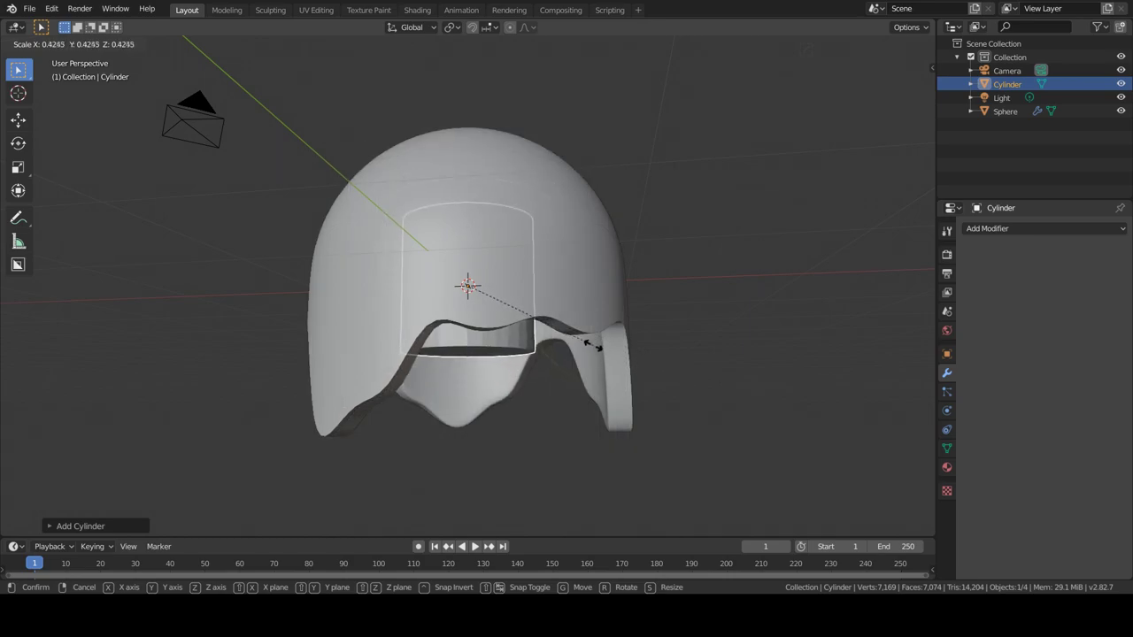
pyautogui.click(592, 346)
pyautogui.click(580, 473)
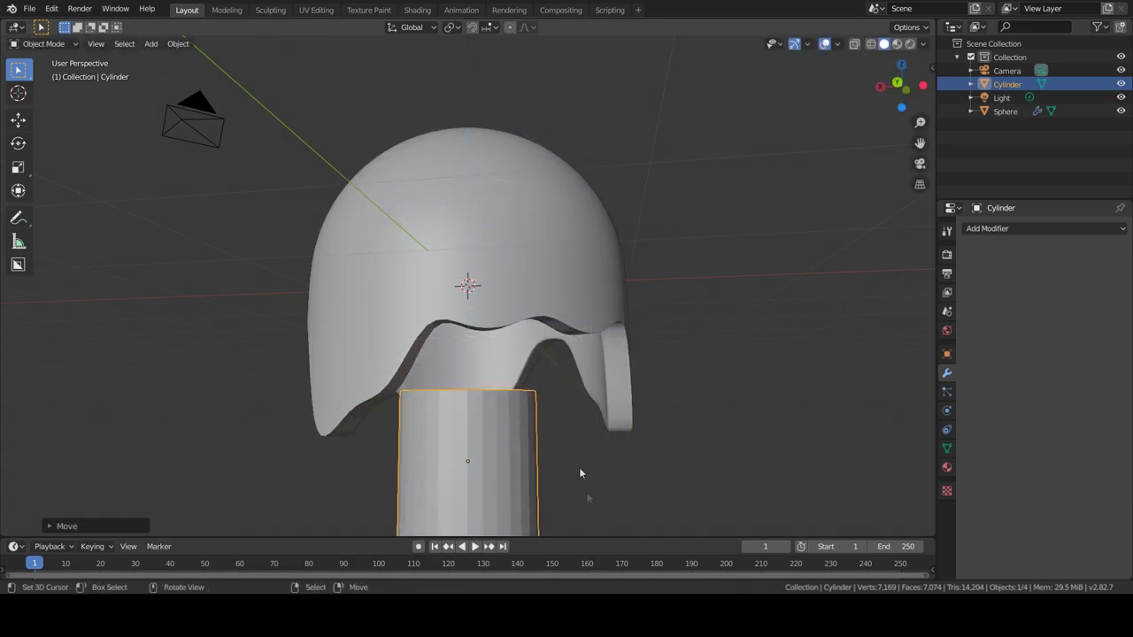
pyautogui.moveTo(585, 421); pyautogui.dragTo(586, 429, button='middle')
# Dissolve the cylinder's top faces into one, shrink it, and lower it along Z
pyautogui.press('Tab')
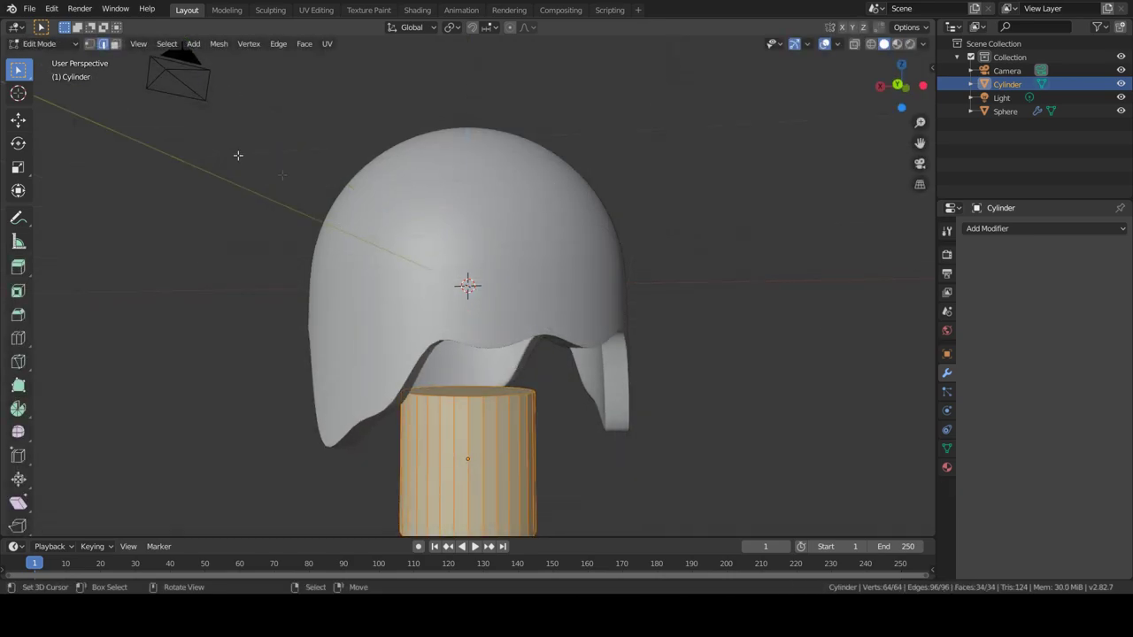
pyautogui.click(114, 43)
pyautogui.hotkey('alt', 'a')
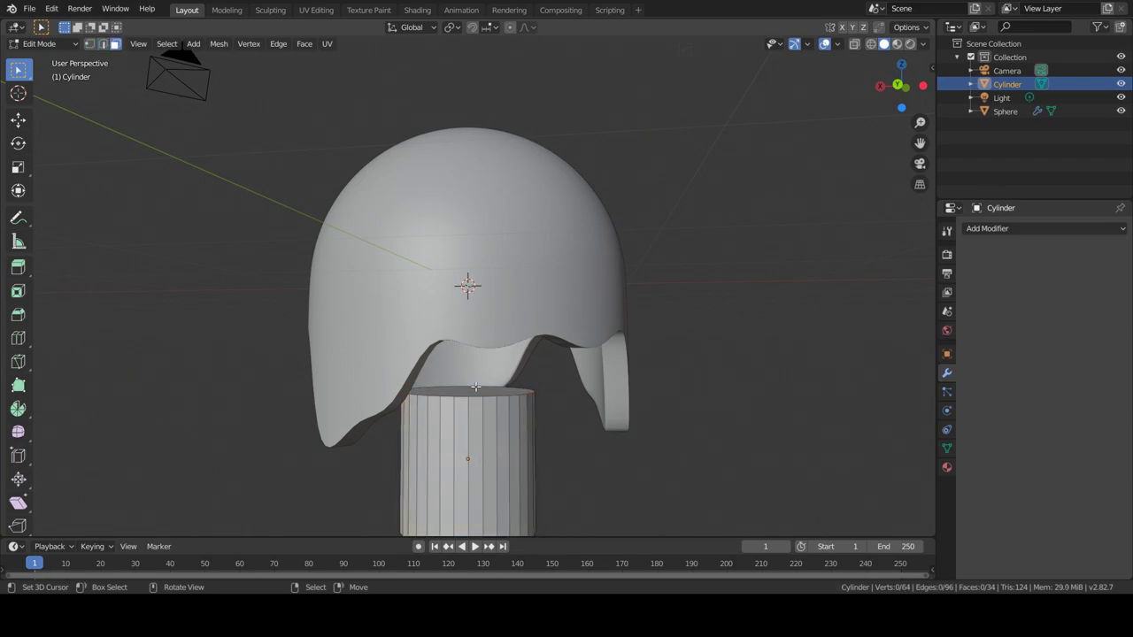
pyautogui.click(475, 382)
pyautogui.press('x')
pyautogui.click(766, 504)
pyautogui.press('s')
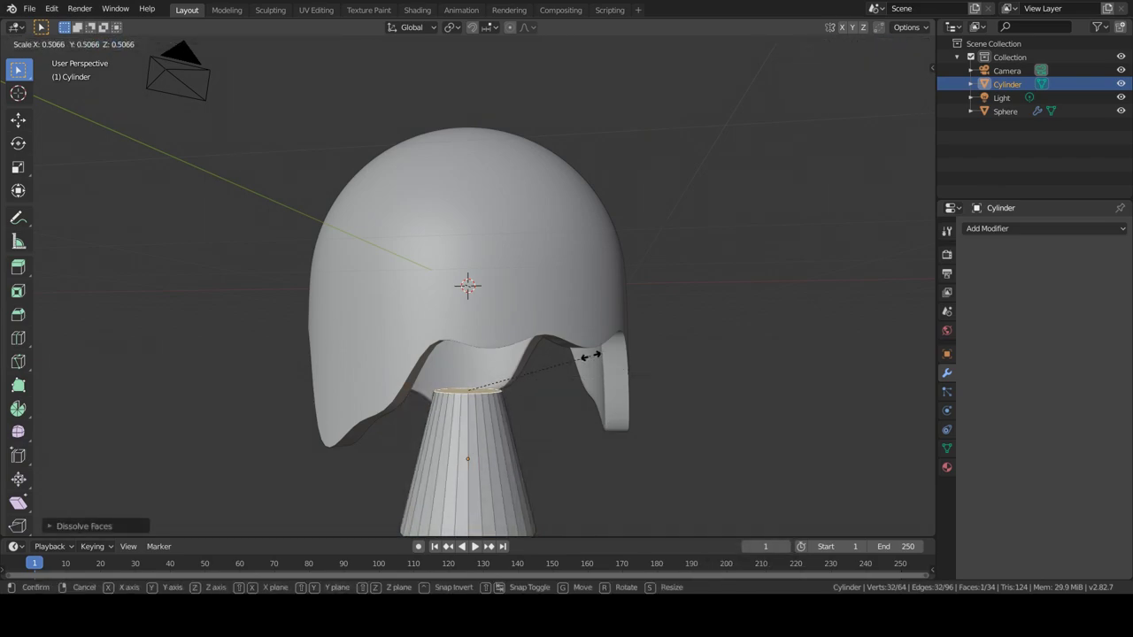
pyautogui.click(628, 375)
pyautogui.press('g')
pyautogui.press('z')
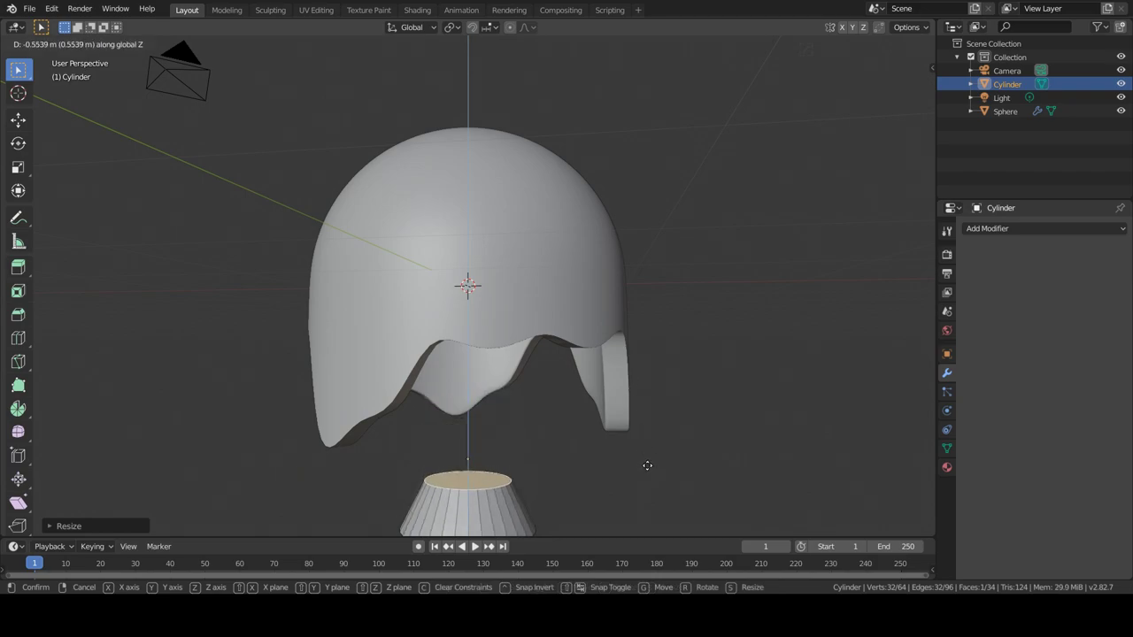
pyautogui.click(646, 466)
# Extrude the top face, widen it, raise it into the canopy, and shrink it to 0.8685
pyautogui.press('e')
pyautogui.press('s')
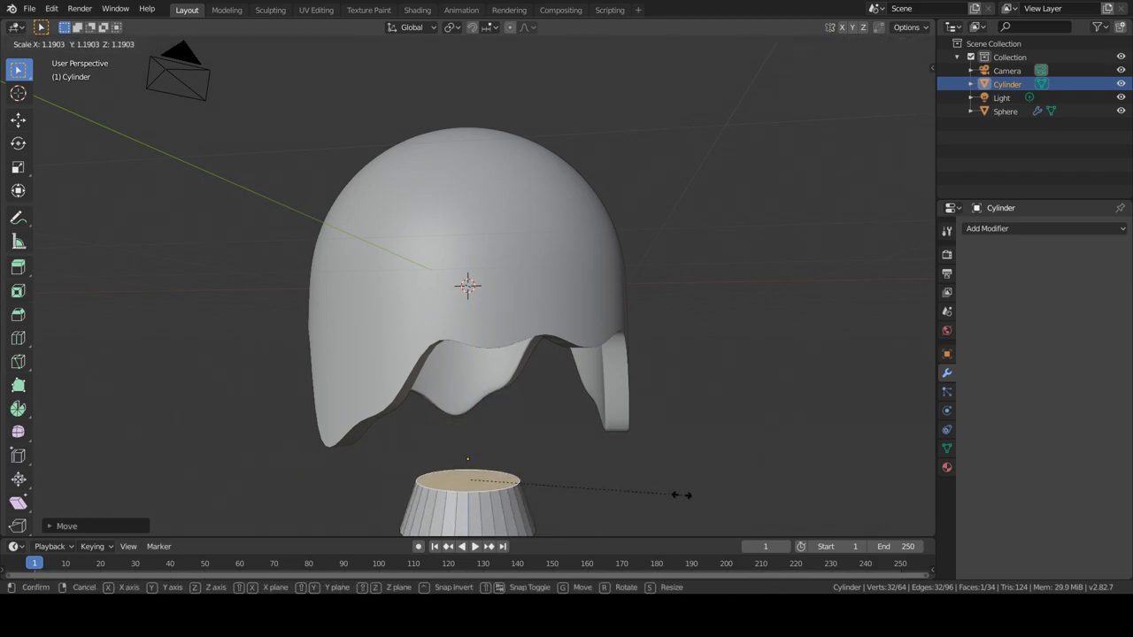
pyautogui.click(677, 493)
pyautogui.click(674, 315)
pyautogui.press('s')
pyautogui.click(650, 337)
# Add a centred loop cut on the stem, scale it, and grow a selection from the lower flare loop
pyautogui.hotkey('ctrl', 'r')
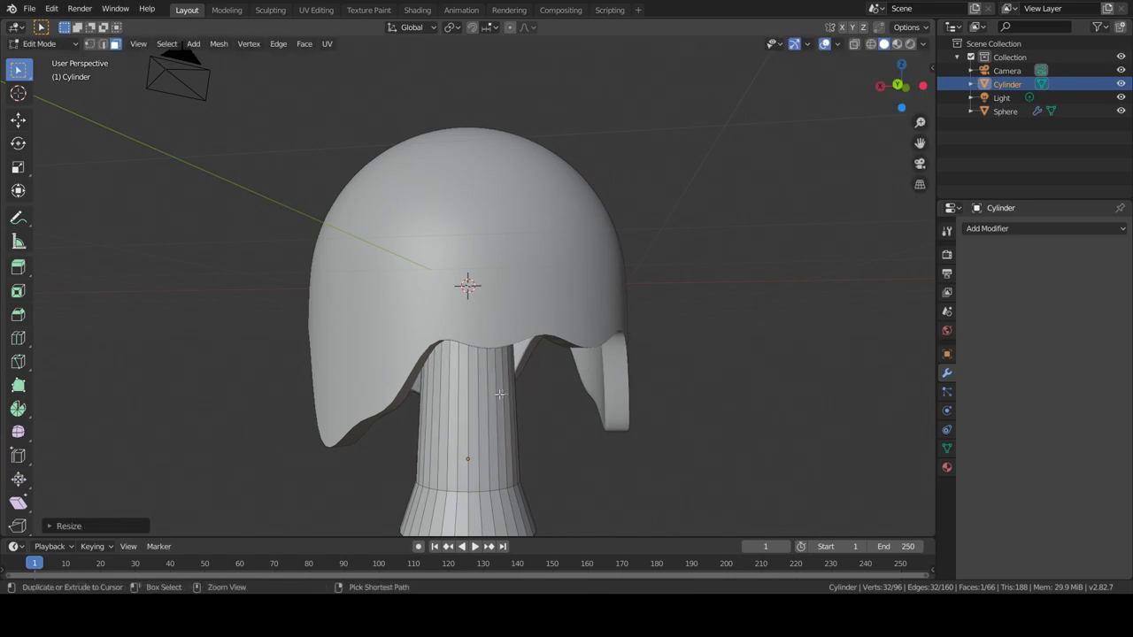
pyautogui.click(487, 392)
pyautogui.rightClick(492, 395)
pyautogui.press('s')
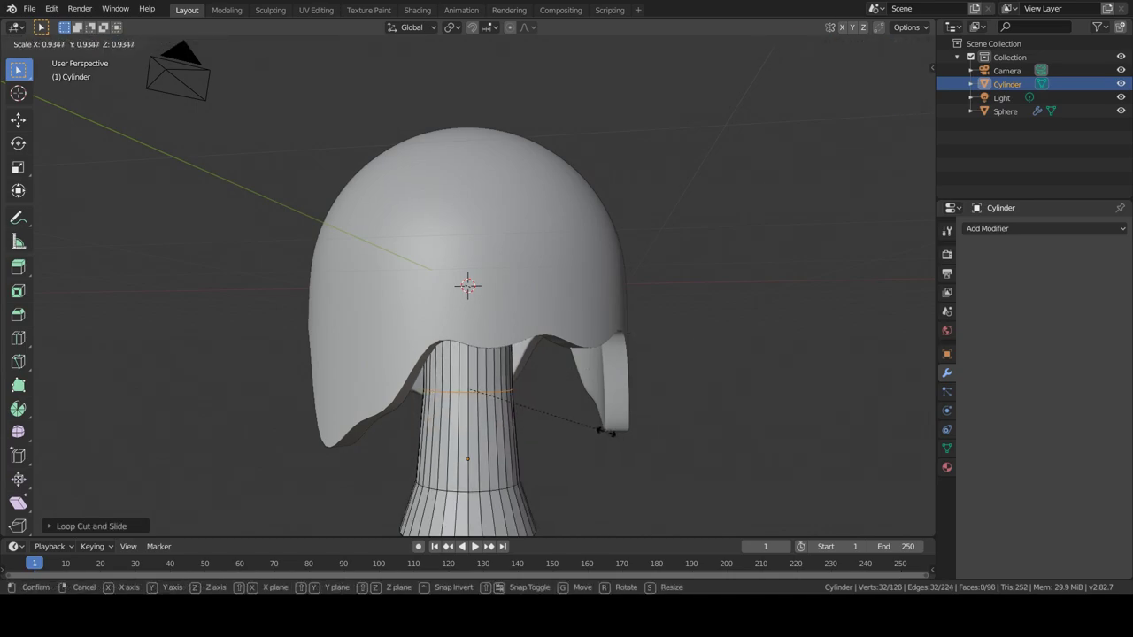
pyautogui.click(605, 431)
pyautogui.keyDown('alt'); pyautogui.click(502, 489); pyautogui.keyUp('alt')
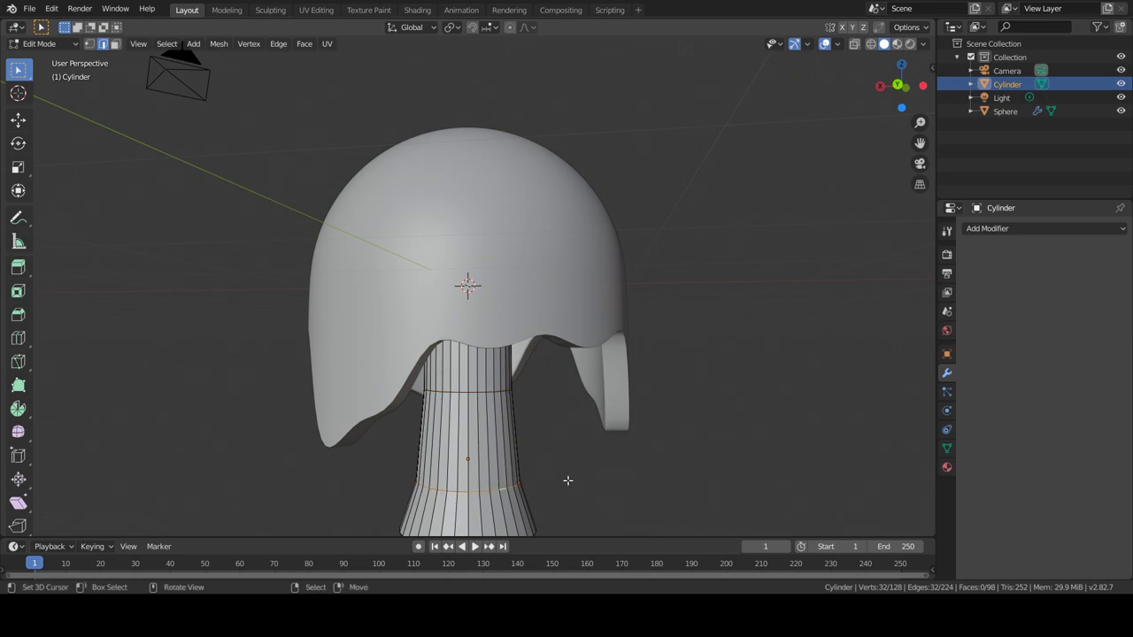
pyautogui.press('ctrl+KP_Add')
pyautogui.press('ctrl+KP_Add')
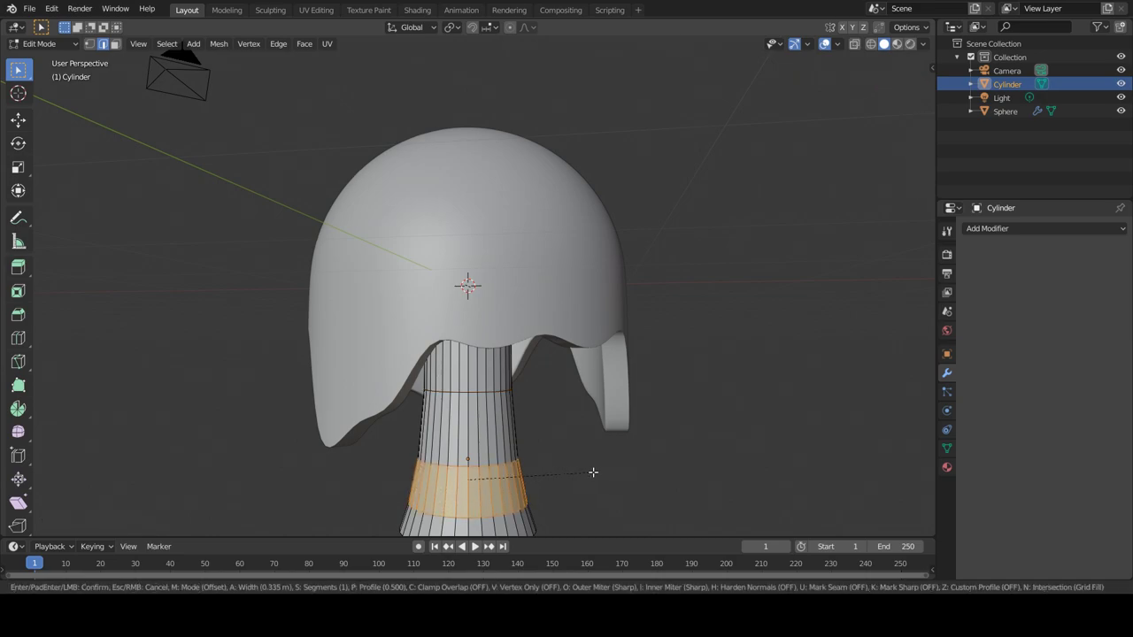
pyautogui.press('Tab')
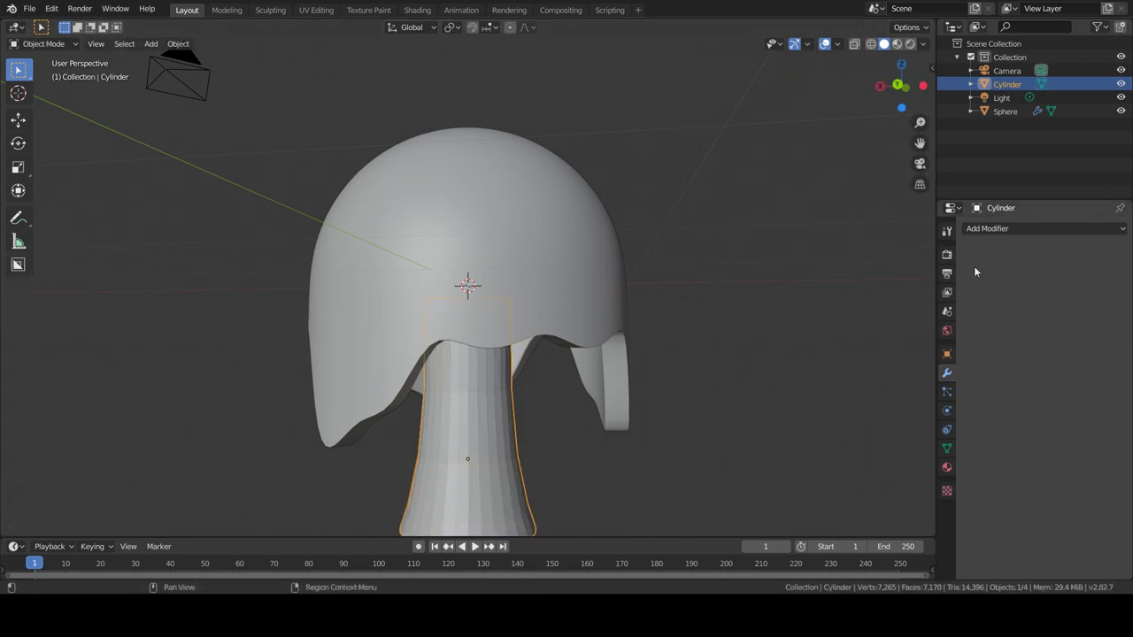
# Apply Object > Shade Smooth to the trunk and orbit to view it from below
pyautogui.click(976, 228)
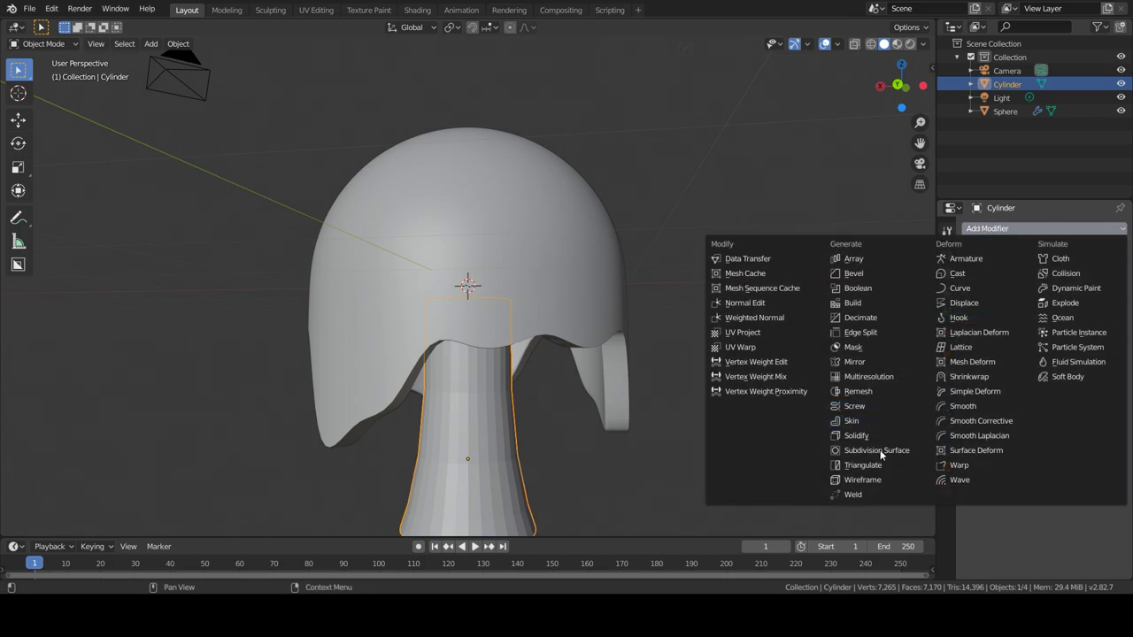
pyautogui.click(180, 44)
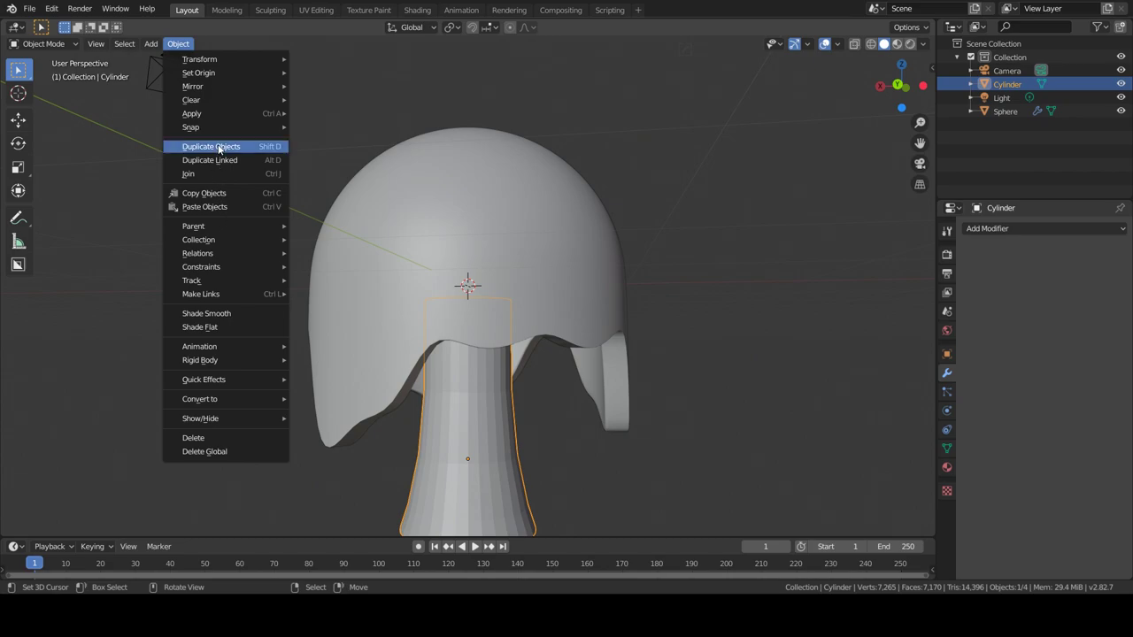
pyautogui.click(220, 315)
pyautogui.moveTo(219, 315); pyautogui.dragTo(477, 469, button='middle')
pyautogui.press('Tab')
# Cut an edge loop near the trunk base and return to object mode
pyautogui.hotkey('ctrl', 'r')
pyautogui.click(484, 489)
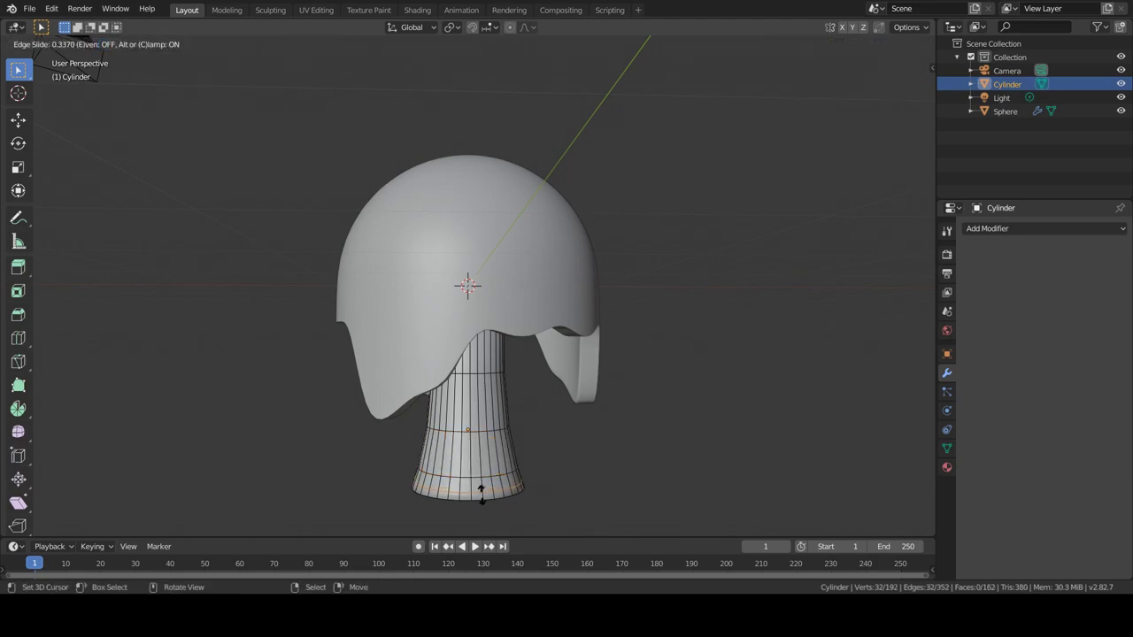
pyautogui.click(483, 493)
pyautogui.press('Tab')
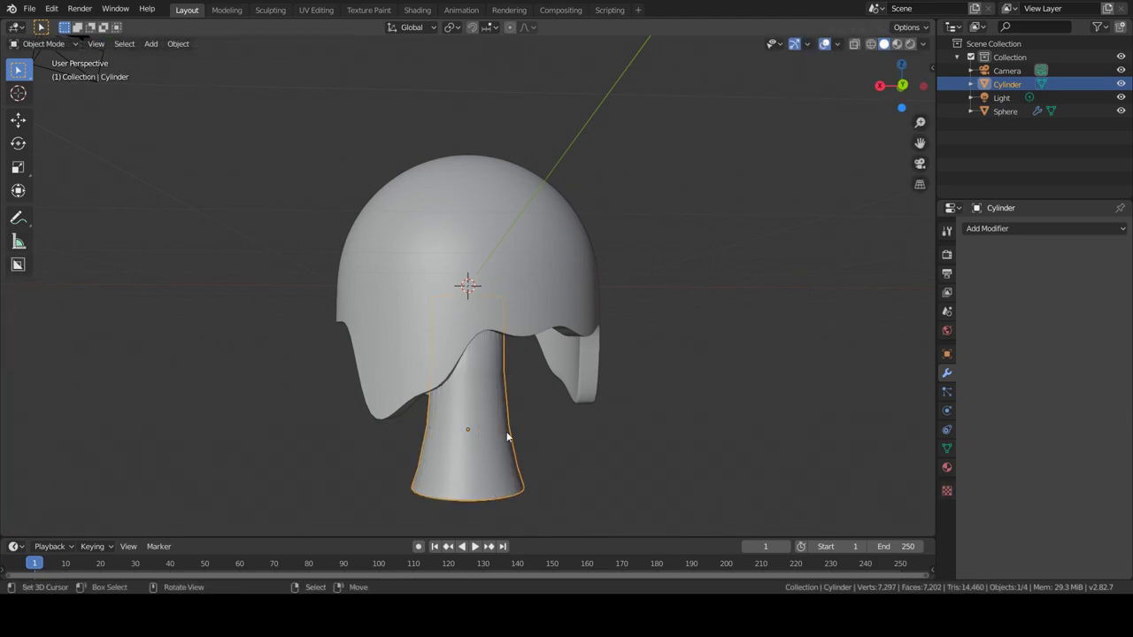
# Scale the trunk narrower overall, then stretch it taller along Z
pyautogui.scroll(-1, 507, 436)
pyautogui.press('s')
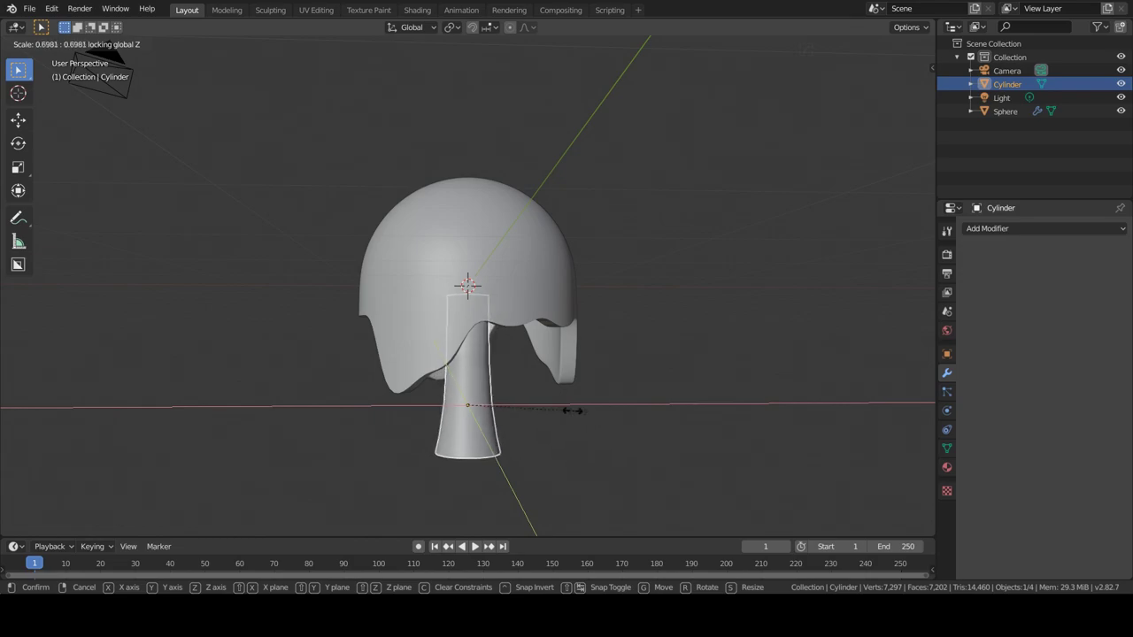
pyautogui.click(544, 405)
pyautogui.press('s')
pyautogui.press('z')
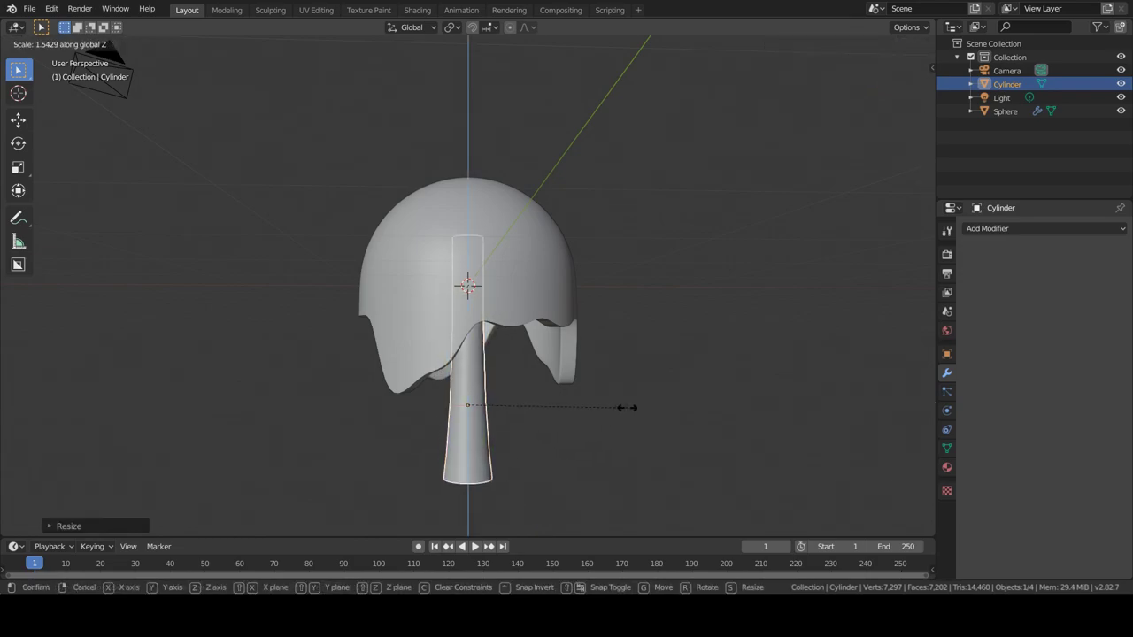
pyautogui.click(656, 411)
# In edit mode, add three horizontal edge loops on the upper trunk
pyautogui.press('Tab')
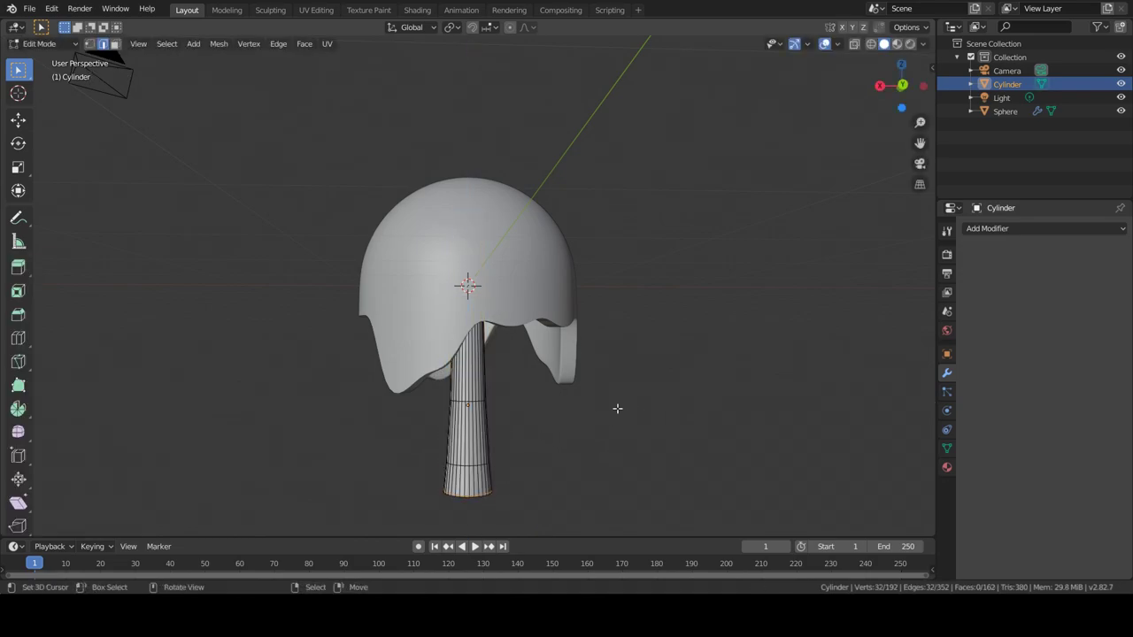
pyautogui.hotkey('ctrl', 'r')
pyautogui.click(475, 374)
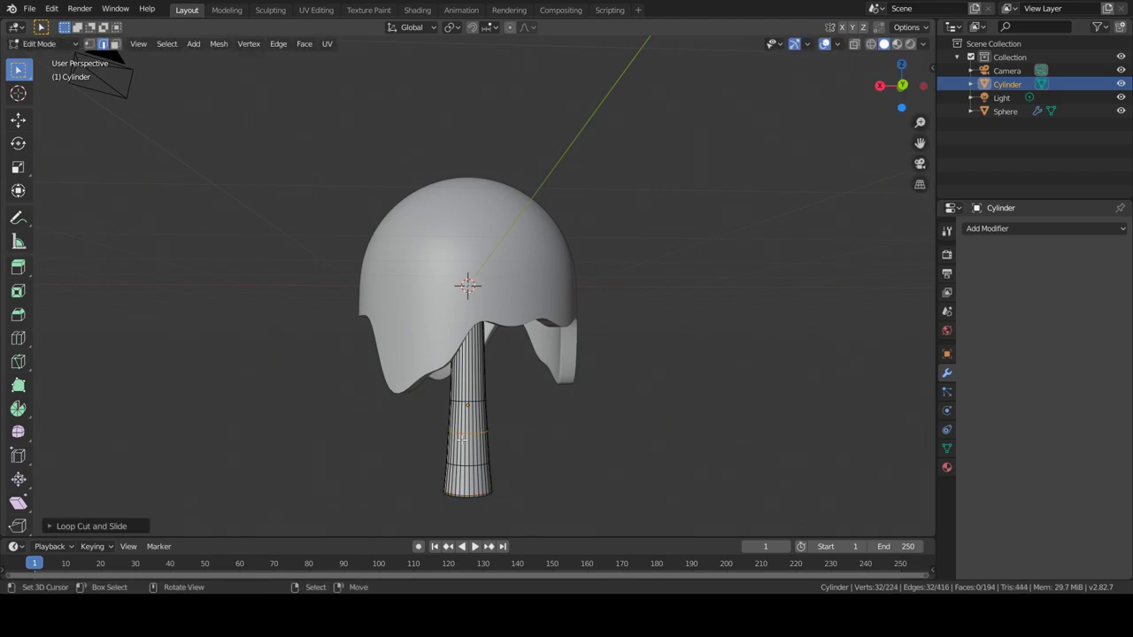
pyautogui.hotkey('ctrl', 'r')
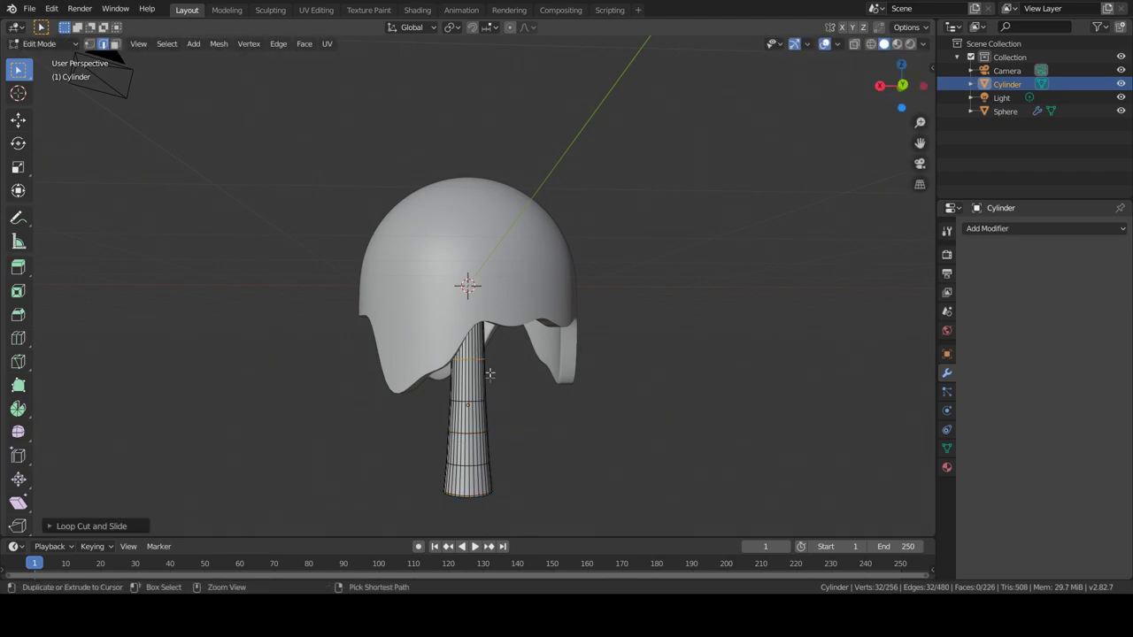
pyautogui.click(475, 351)
pyautogui.hotkey('ctrl', 'r')
pyautogui.click(476, 381)
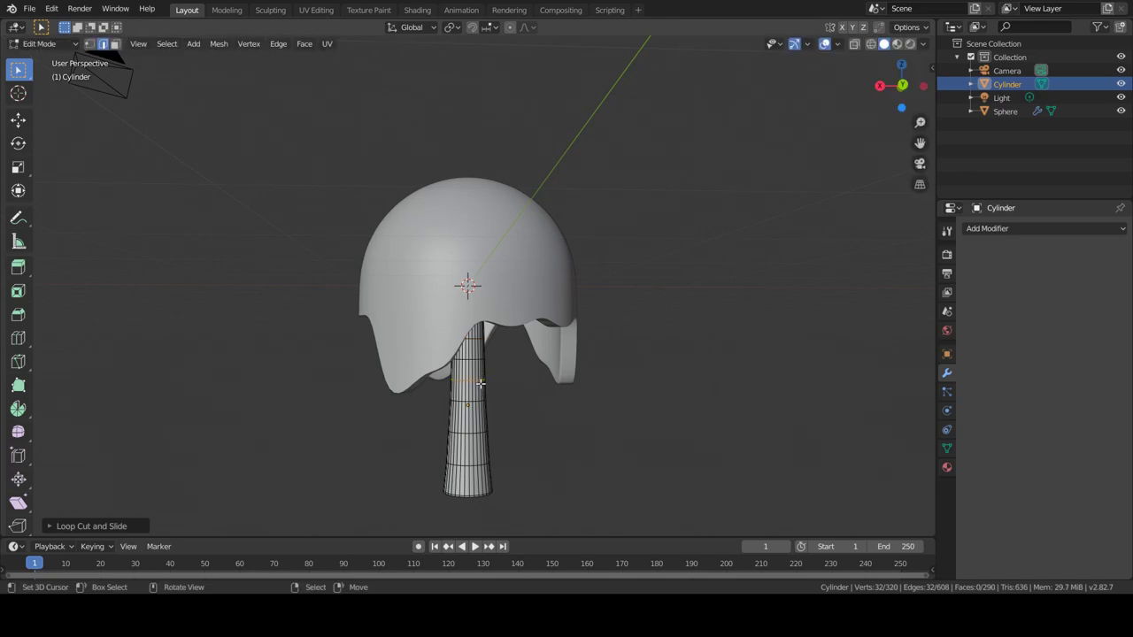
# Add three more edge loops along the lower trunk, then return to object mode
pyautogui.hotkey('ctrl', 'r')
pyautogui.click(484, 416)
pyautogui.hotkey('ctrl', 'r')
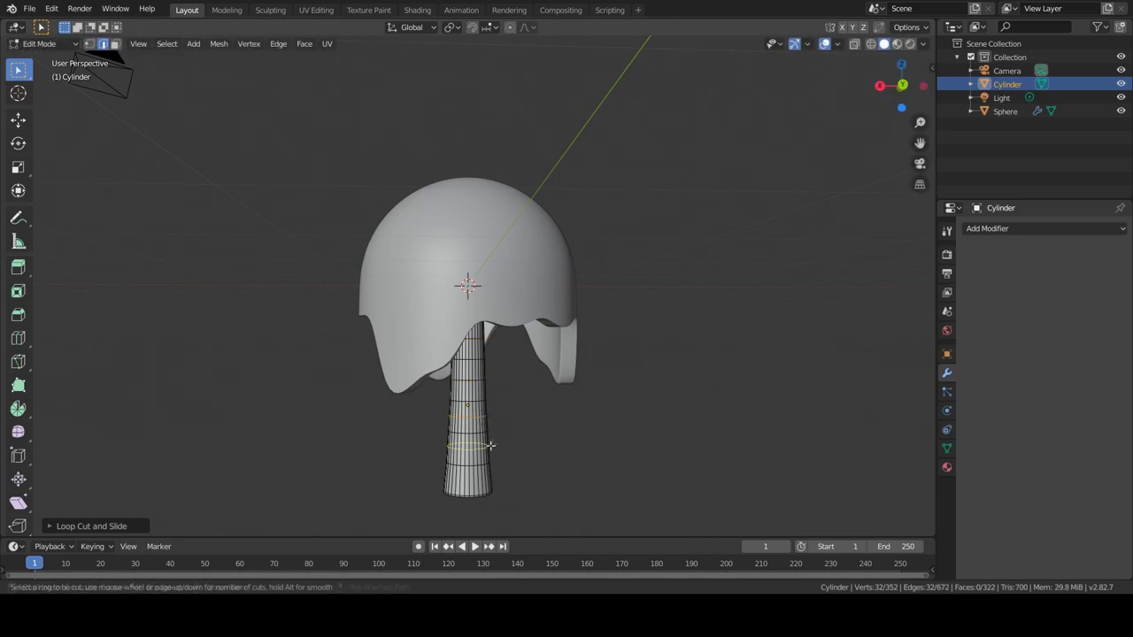
pyautogui.click(487, 447)
pyautogui.hotkey('ctrl', 'r')
pyautogui.click(488, 474)
pyautogui.click(487, 478)
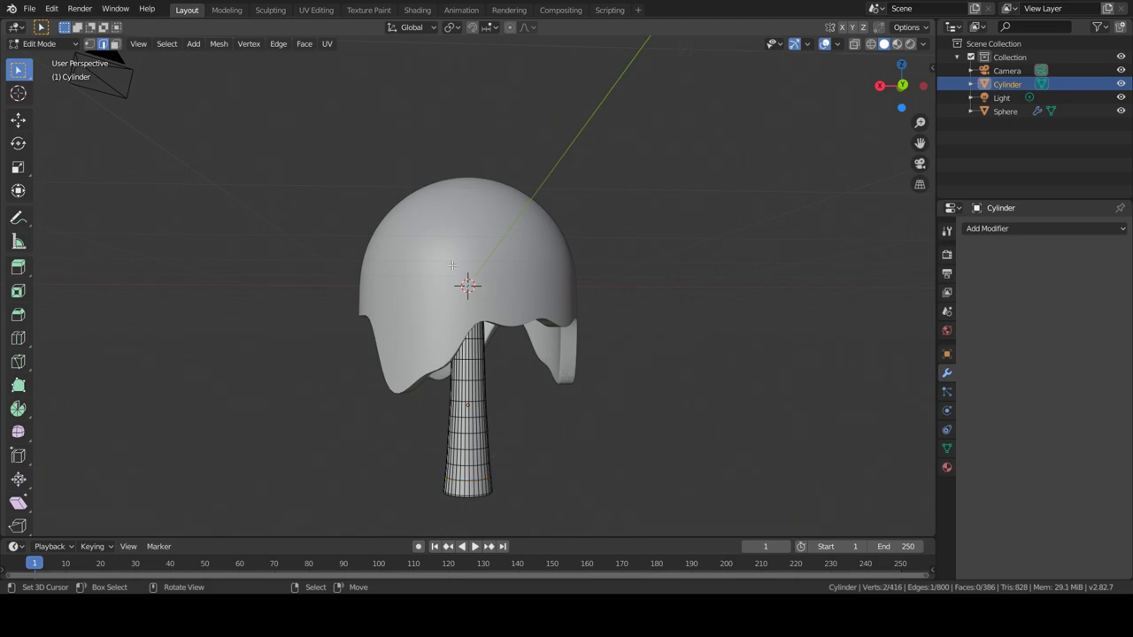
pyautogui.press('Tab')
pyautogui.click(1004, 111)
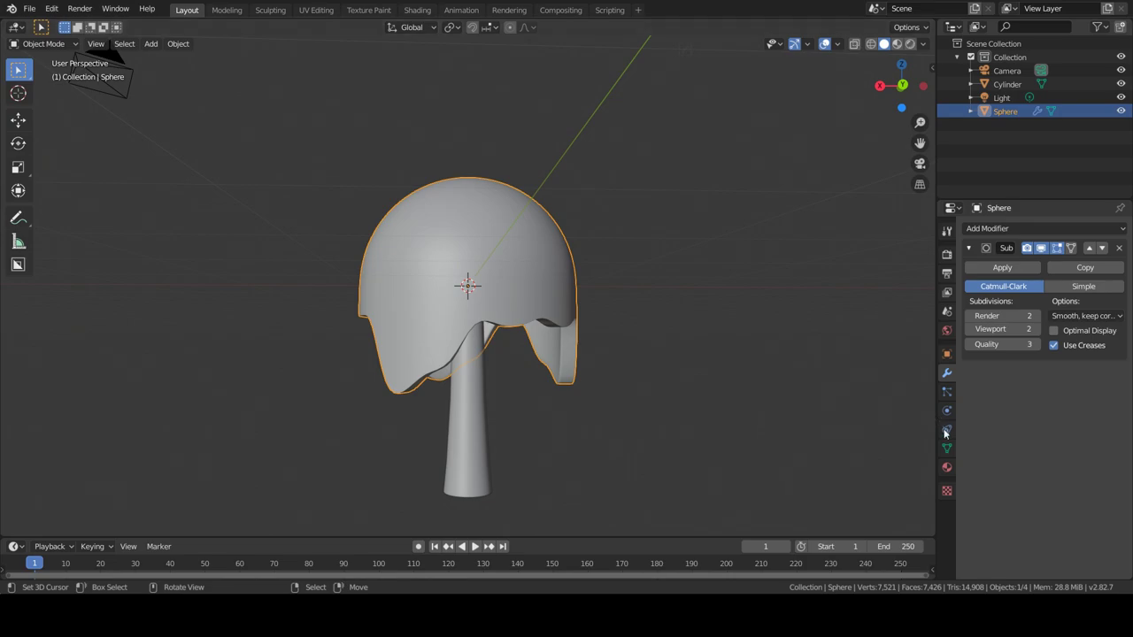
pyautogui.click(946, 467)
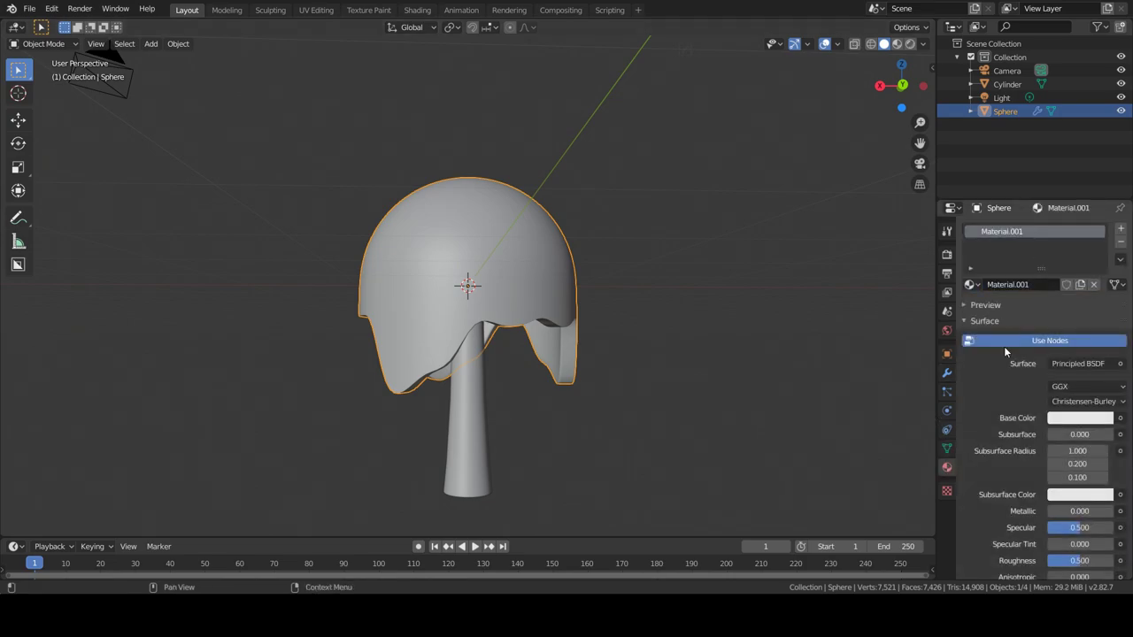
pyautogui.click(1069, 420)
pyautogui.click(1029, 266)
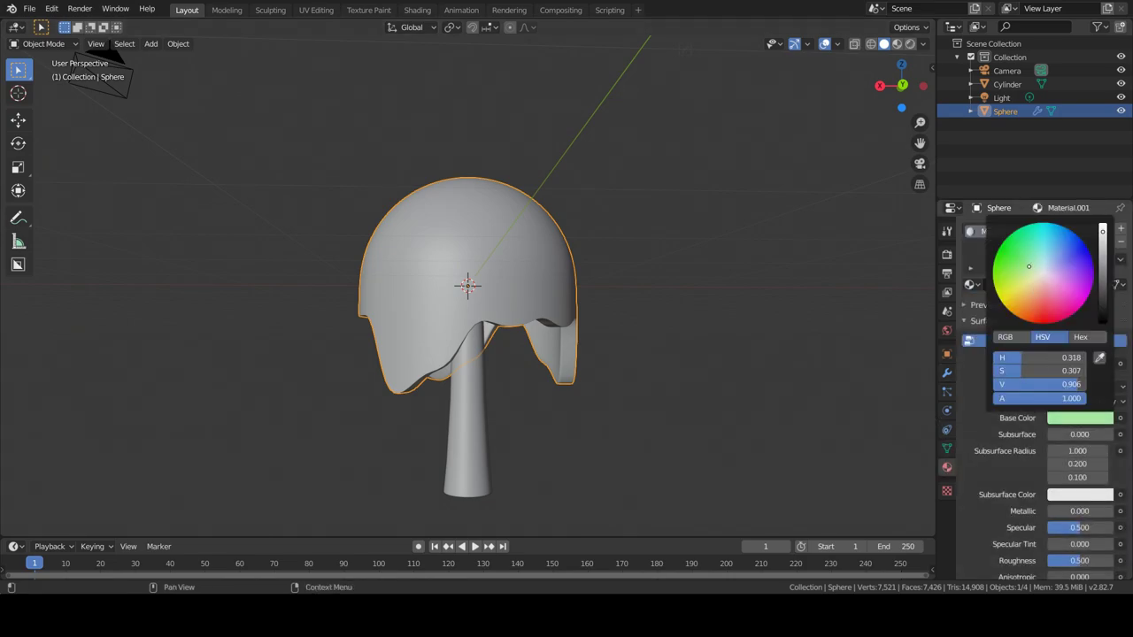
pyautogui.click(896, 44)
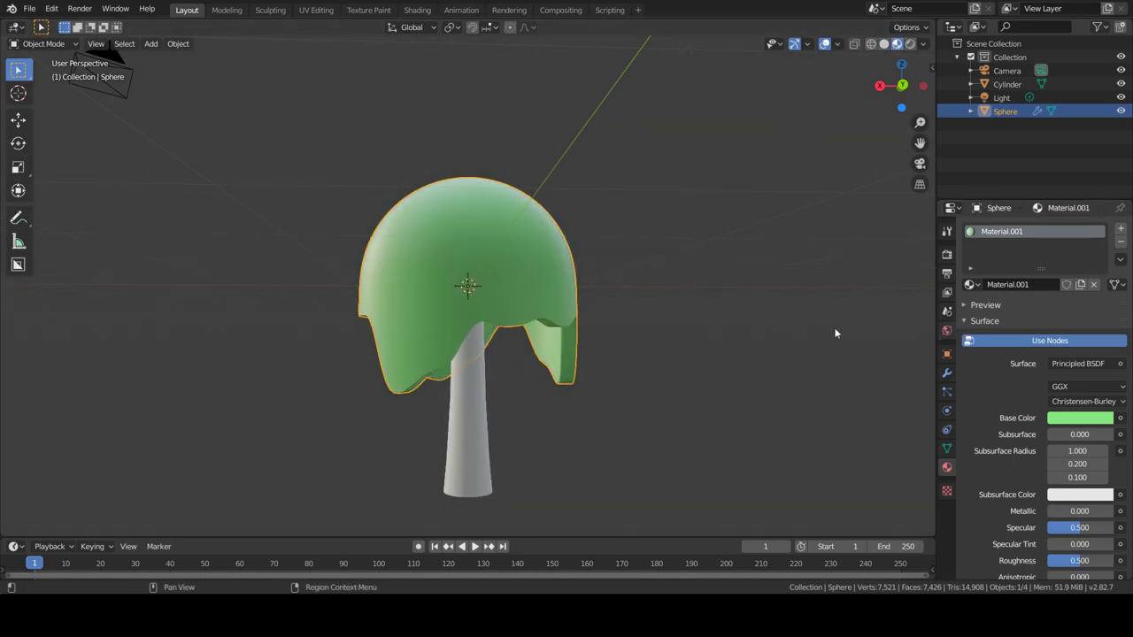
pyautogui.moveTo(837, 331); pyautogui.dragTo(815, 334, button='middle')
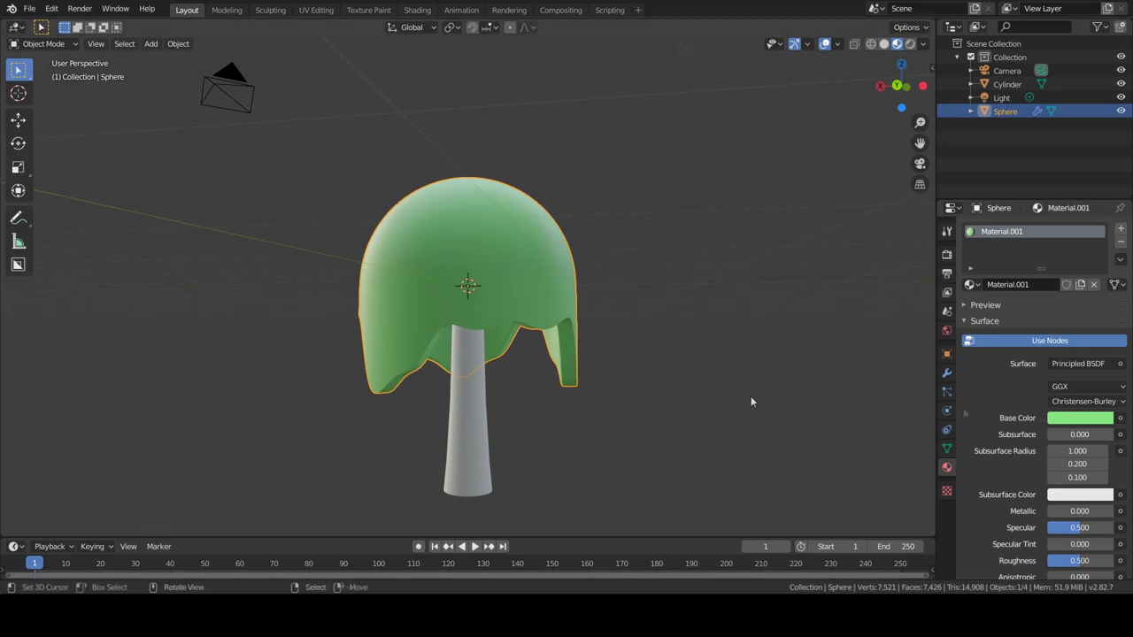
pyautogui.click(476, 387)
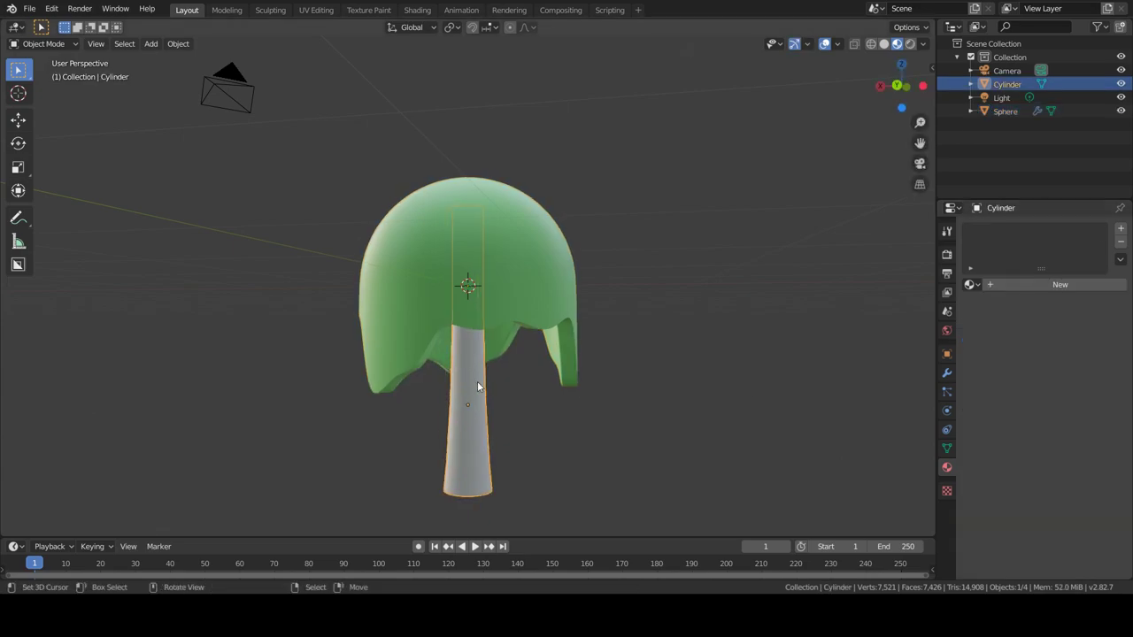
# Create a new Material.002 for the trunk with a pale orange-tan base colour
pyautogui.press('Tab')
pyautogui.click(1037, 284)
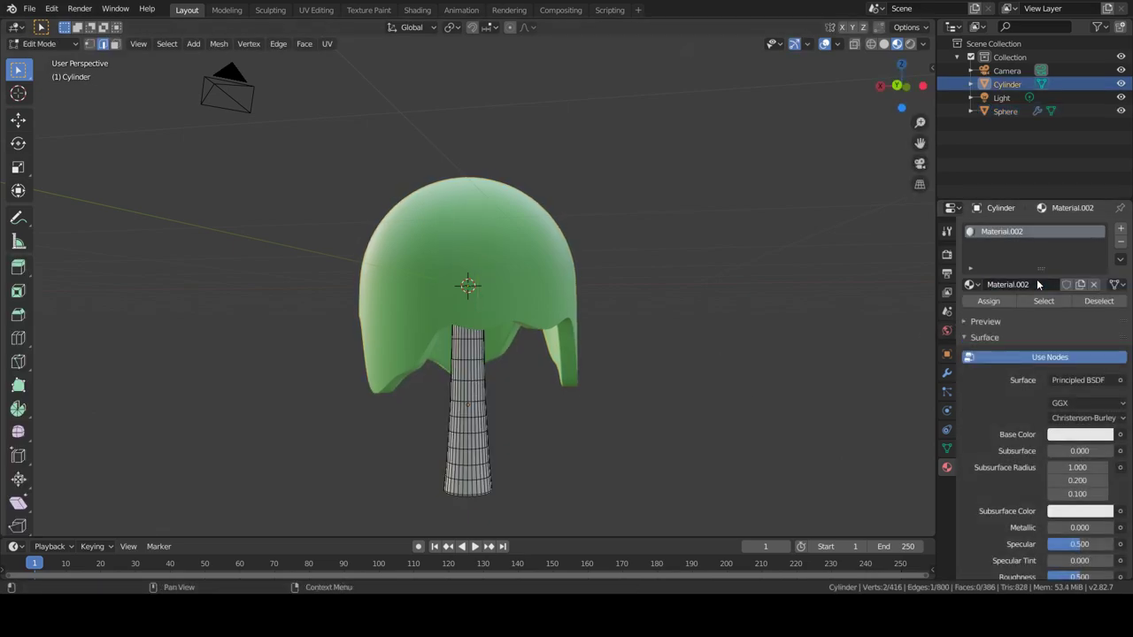
pyautogui.click(1075, 434)
pyautogui.moveTo(1042, 290); pyautogui.dragTo(1034, 308)
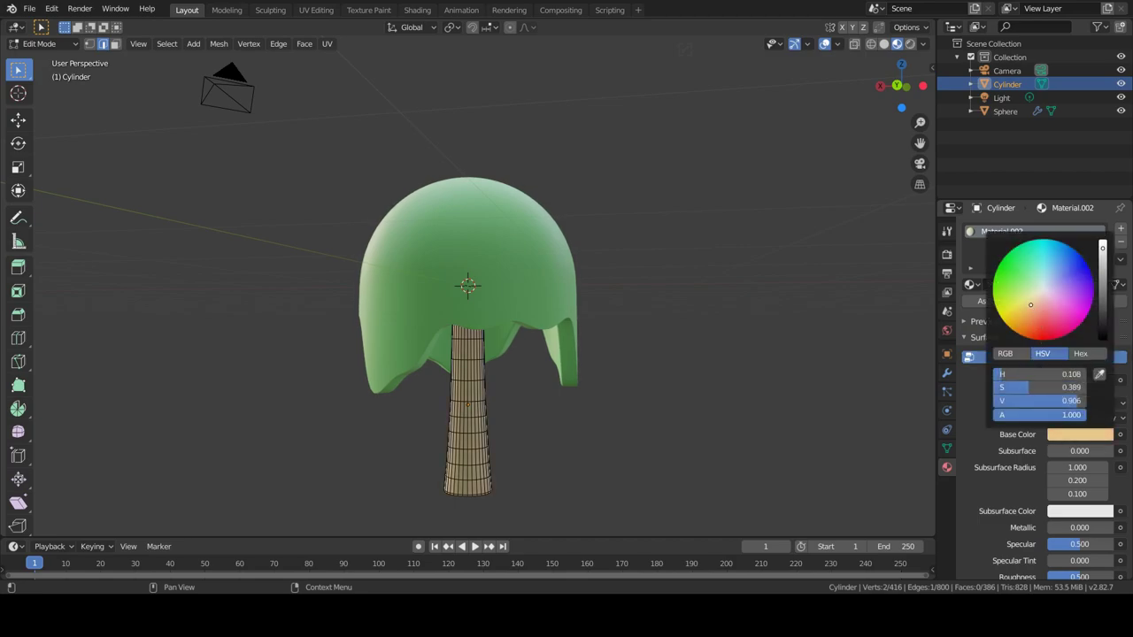
pyautogui.press('Tab')
pyautogui.press('Tab')
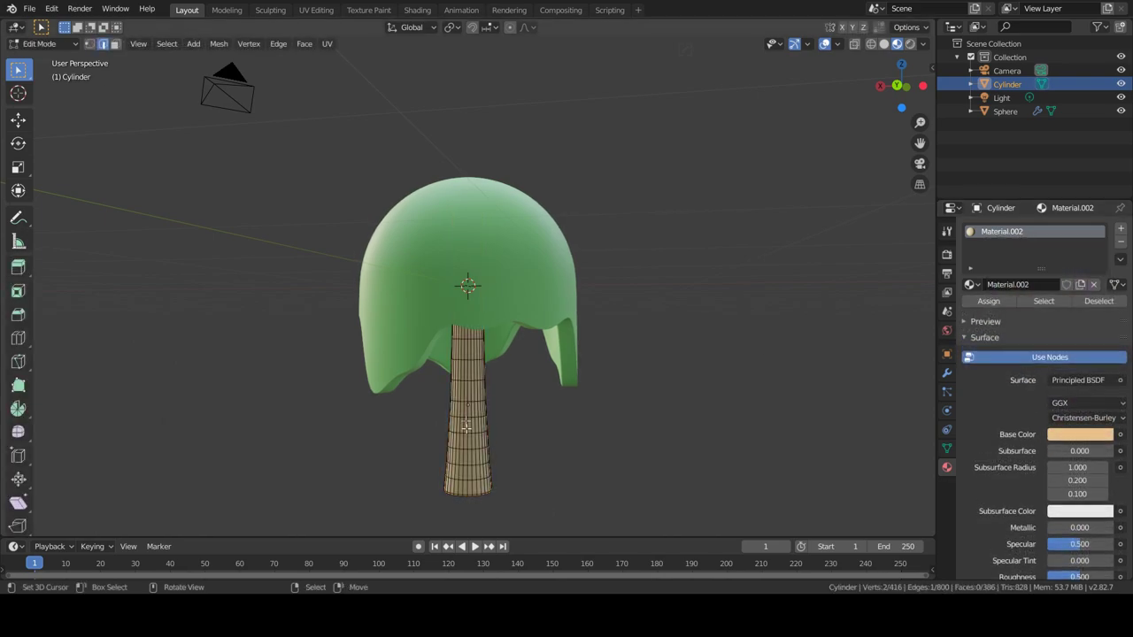
# In face select mode, pick a first horizontal band and vertical strip of trunk faces
pyautogui.click(115, 44)
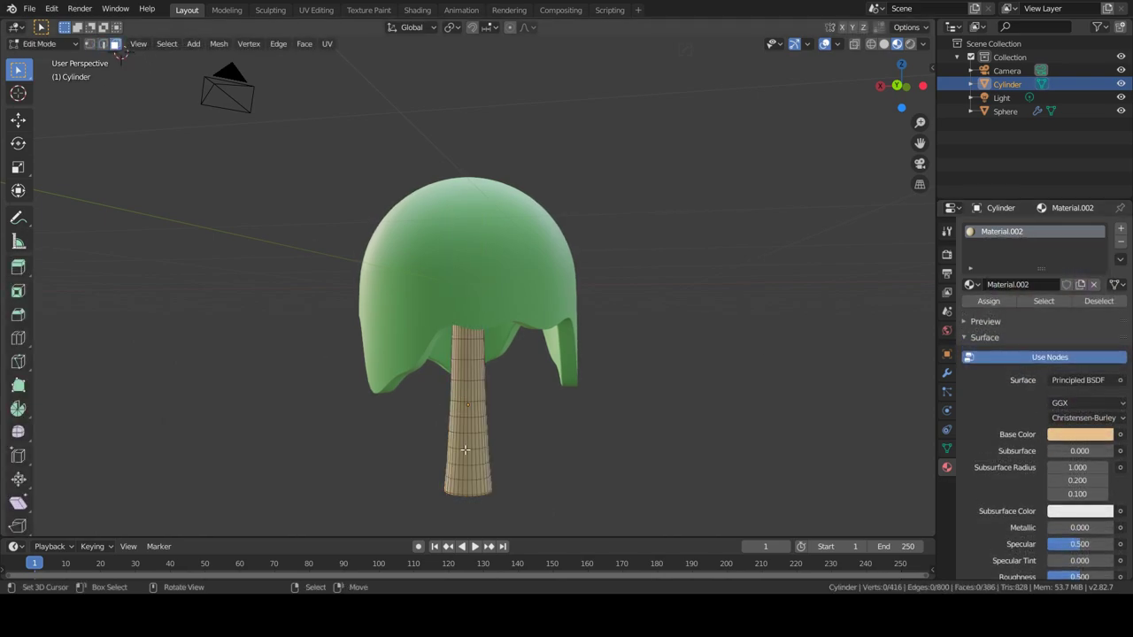
pyautogui.scroll(3, 494, 379)
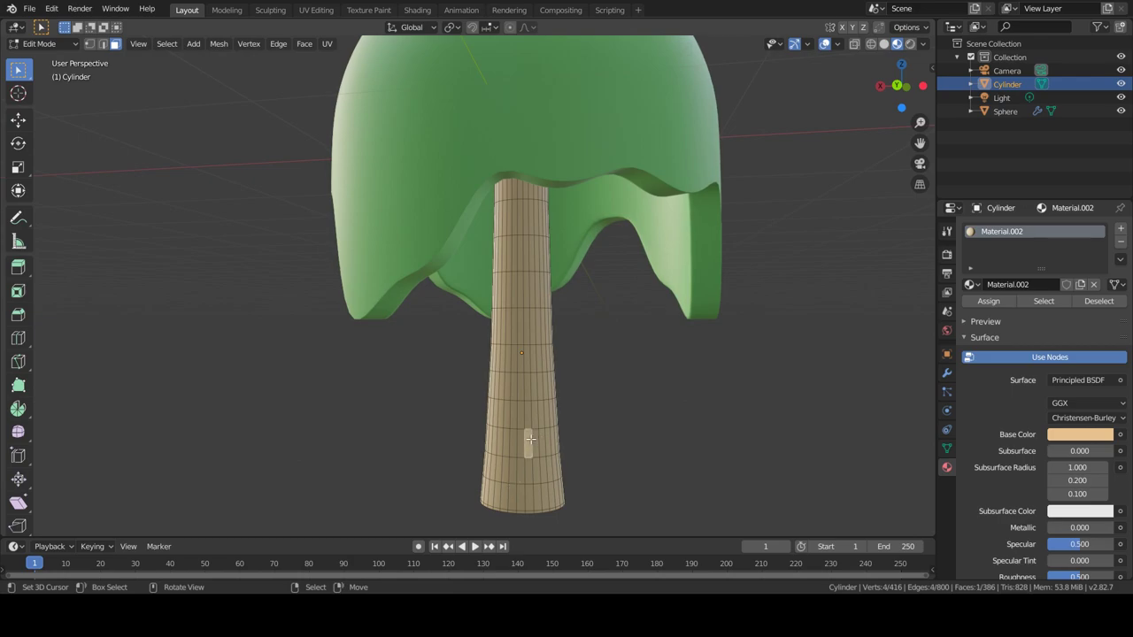
pyautogui.keyDown('ctrl'); pyautogui.click(497, 441); pyautogui.keyUp('ctrl')
pyautogui.moveTo(497, 441); pyautogui.dragTo(438, 378, button='middle')
pyautogui.keyDown('ctrl'); pyautogui.click(524, 443); pyautogui.keyUp('ctrl')
pyautogui.keyDown('ctrl'); pyautogui.click(473, 453); pyautogui.keyUp('ctrl')
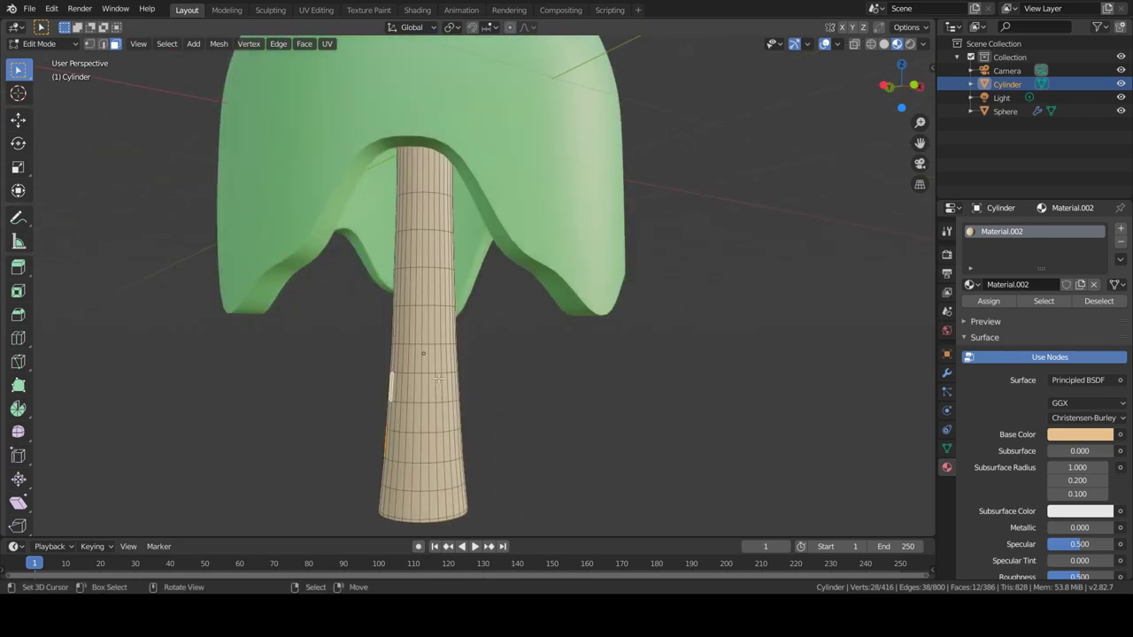
pyautogui.keyDown('ctrl'); pyautogui.click(438, 381); pyautogui.keyUp('ctrl')
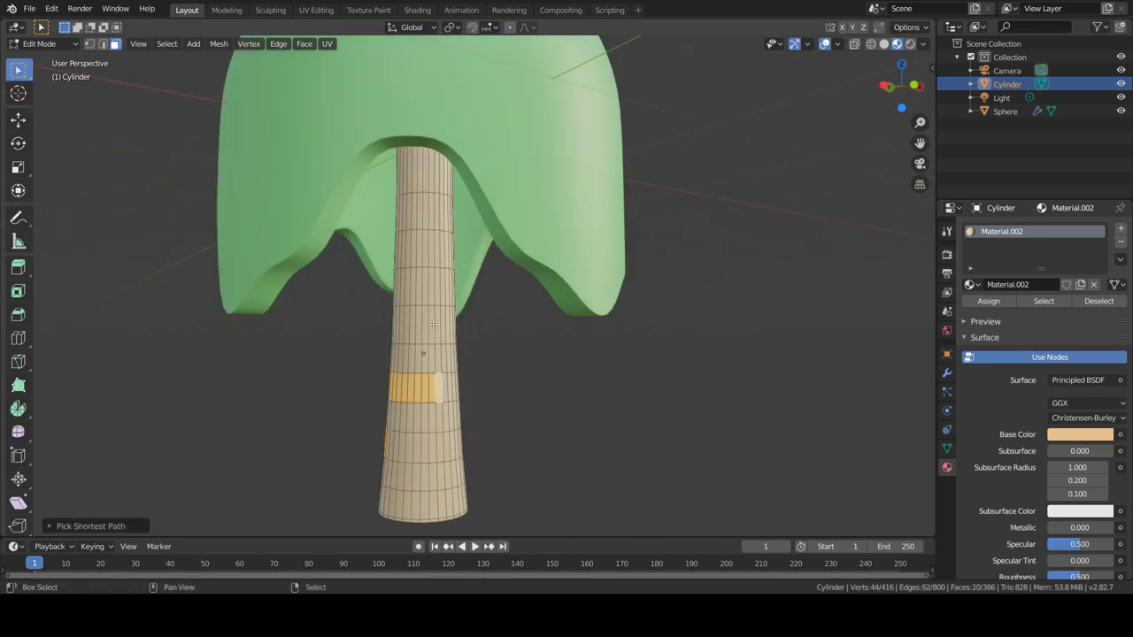
pyautogui.keyDown('ctrl'); pyautogui.click(432, 323); pyautogui.keyUp('ctrl')
pyautogui.moveTo(432, 323); pyautogui.dragTo(493, 328, button='middle')
pyautogui.keyDown('ctrl'); pyautogui.click(478, 331); pyautogui.keyUp('ctrl')
# Add further bands and paths of faces around the other side of the trunk
pyautogui.keyDown('ctrl'); pyautogui.click(504, 288); pyautogui.keyUp('ctrl')
pyautogui.keyDown('ctrl'); pyautogui.click(542, 299); pyautogui.keyUp('ctrl')
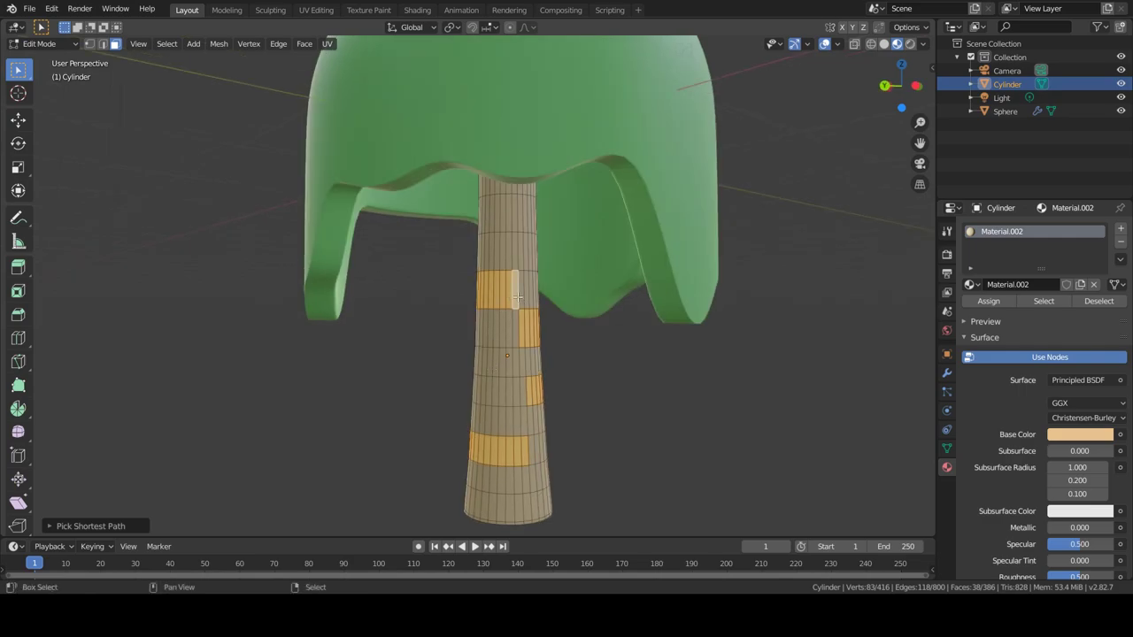
pyautogui.keyDown('shift'); pyautogui.click(517, 298); pyautogui.keyUp('shift')
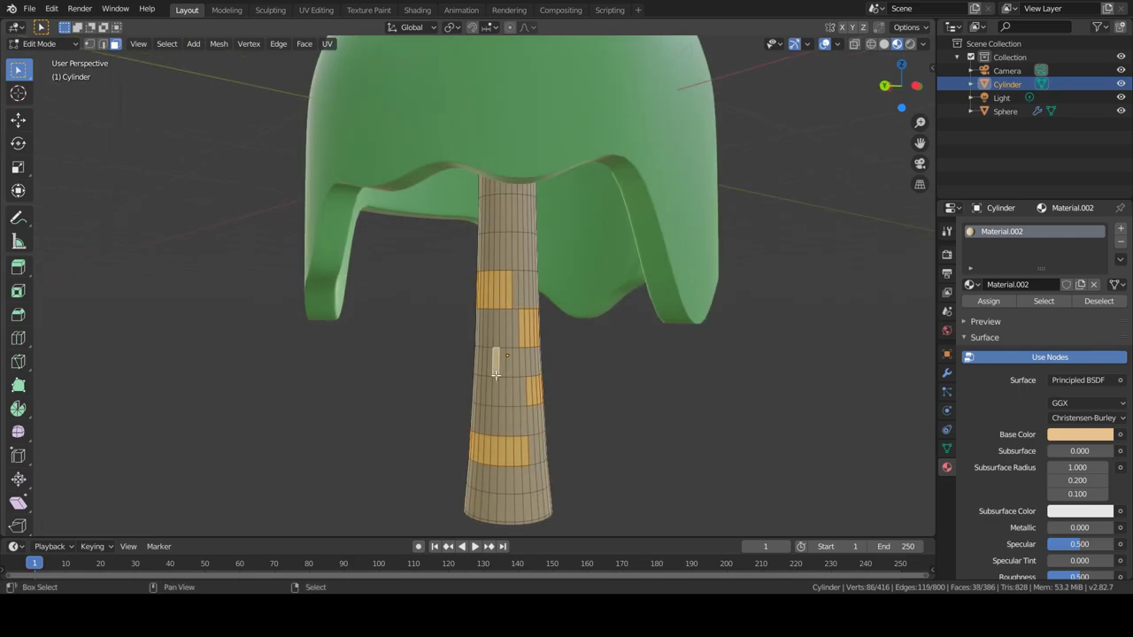
pyautogui.moveTo(495, 374); pyautogui.dragTo(388, 458, button='middle')
pyautogui.keyDown('ctrl'); pyautogui.click(488, 366); pyautogui.keyUp('ctrl')
pyautogui.keyDown('shift'); pyautogui.click(475, 504); pyautogui.keyUp('shift')
pyautogui.keyDown('ctrl'); pyautogui.click(461, 501); pyautogui.keyUp('ctrl')
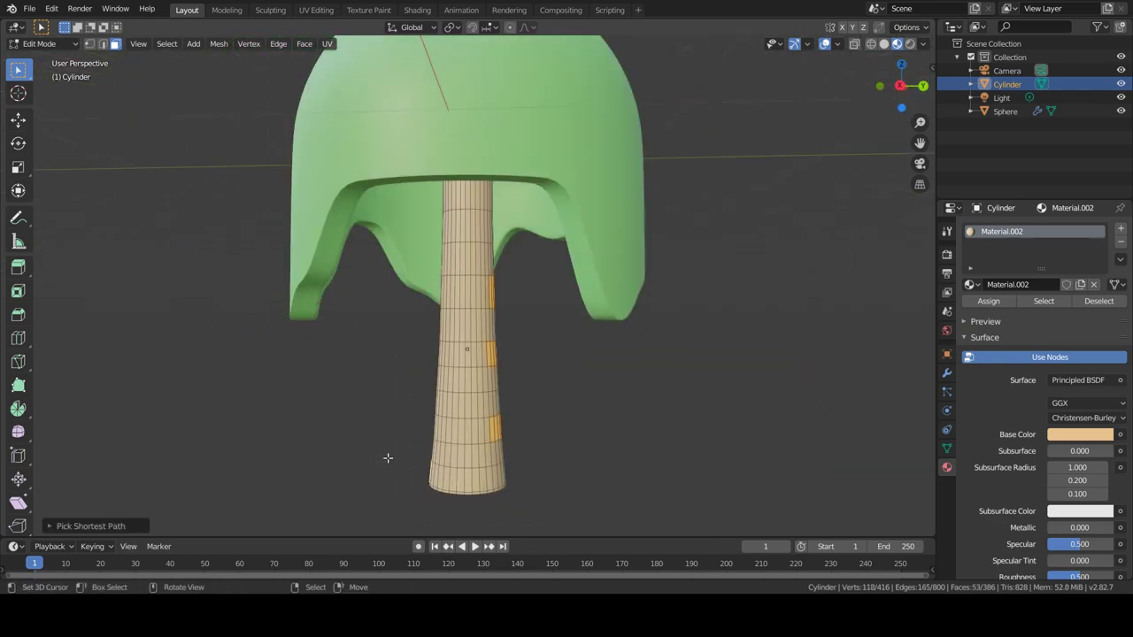
pyautogui.keyDown('shift'); pyautogui.click(444, 404); pyautogui.keyUp('shift')
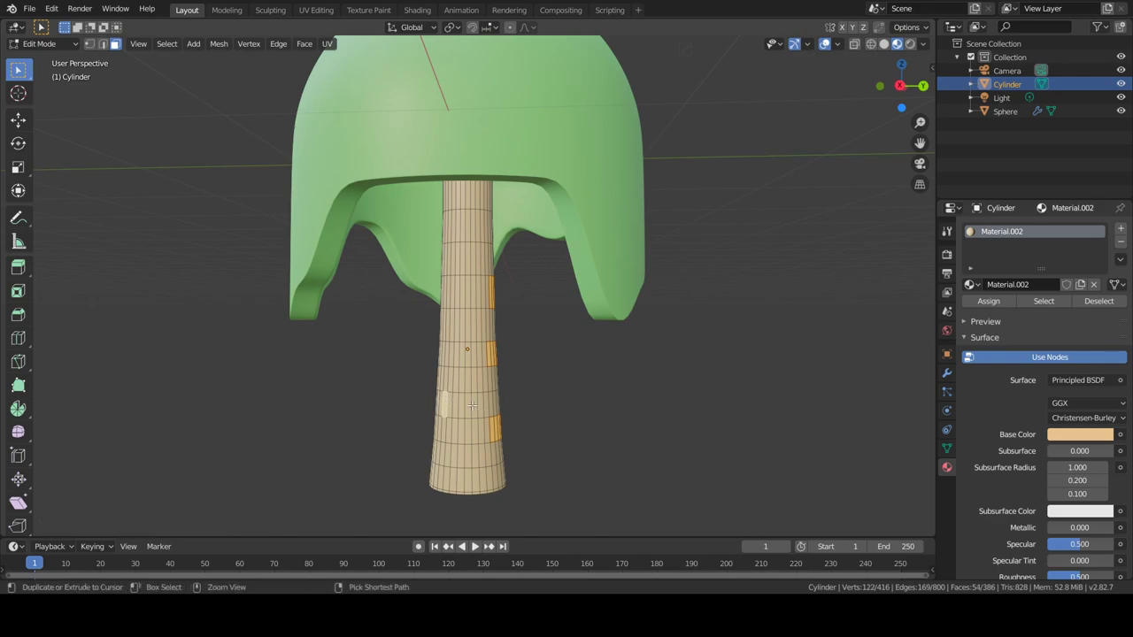
pyautogui.keyDown('ctrl'); pyautogui.click(471, 405); pyautogui.keyUp('ctrl')
pyautogui.keyDown('ctrl'); pyautogui.click(445, 254); pyautogui.keyUp('ctrl')
pyautogui.moveTo(445, 254); pyautogui.dragTo(581, 330, button='middle')
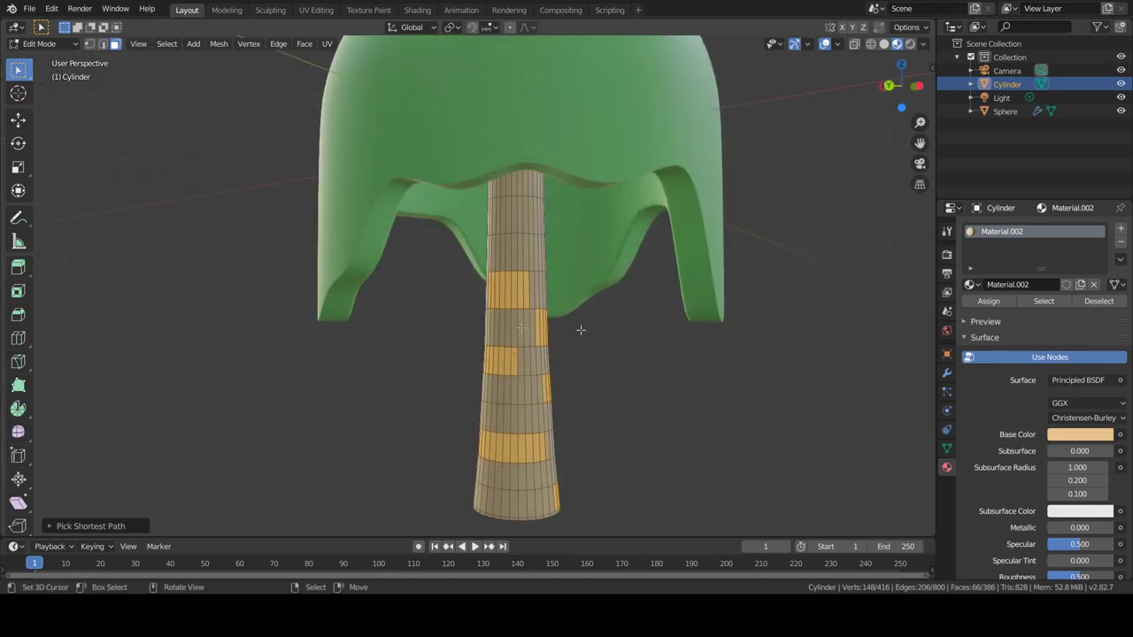
# Add a second material slot with a new dark brown material and assign it to the selected faces
pyautogui.click(1120, 231)
pyautogui.click(1007, 311)
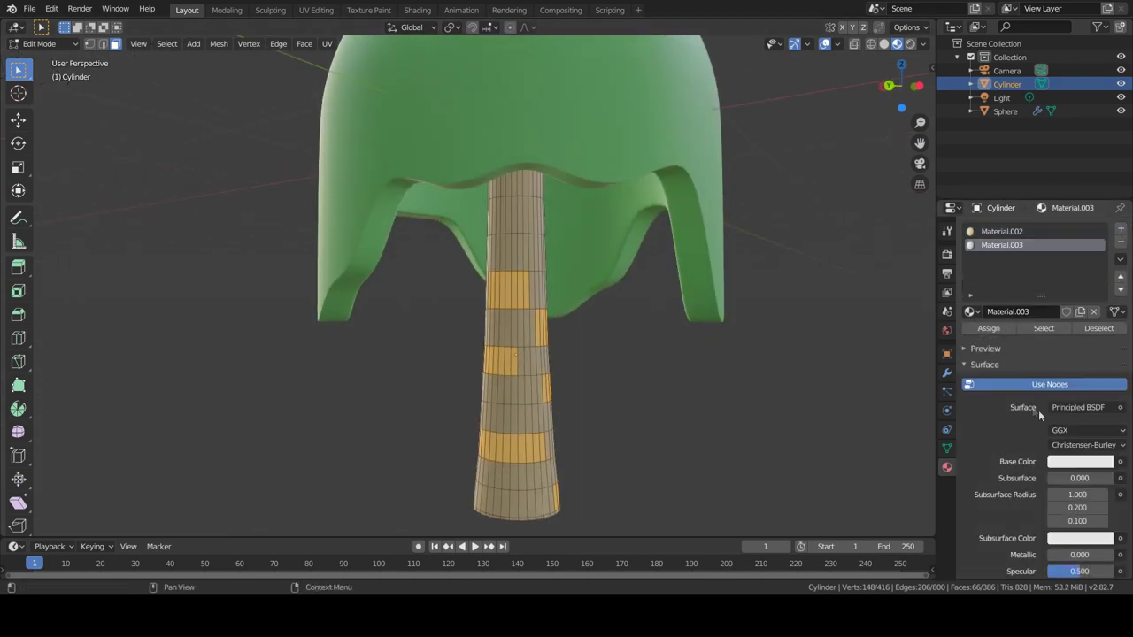
pyautogui.click(1061, 462)
pyautogui.moveTo(1037, 333); pyautogui.dragTo(1033, 334)
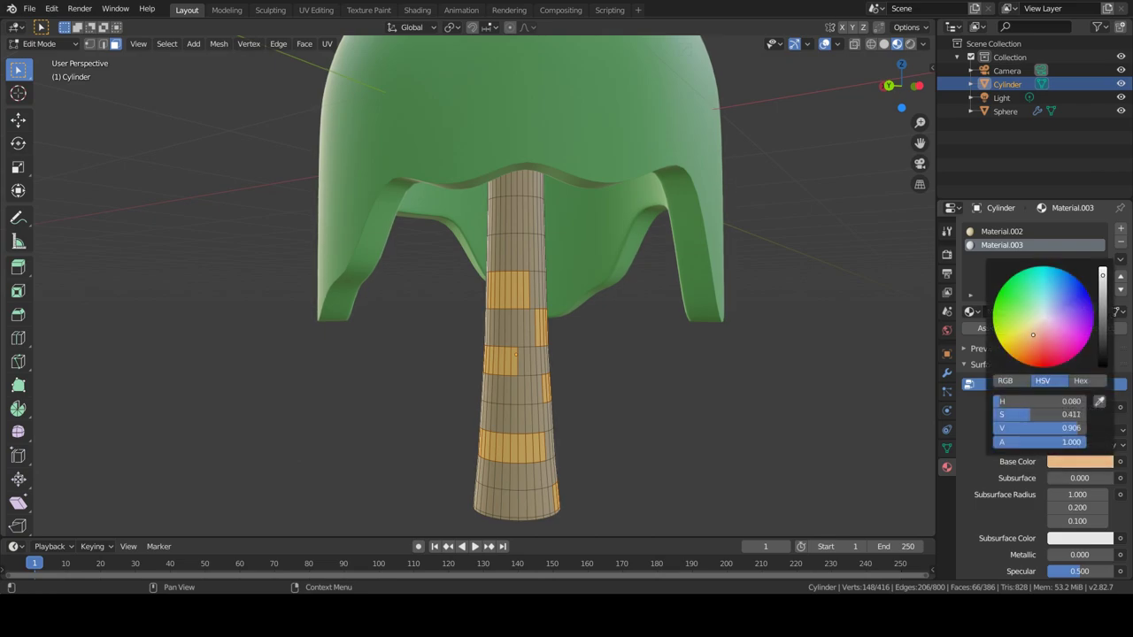
pyautogui.click(1102, 304)
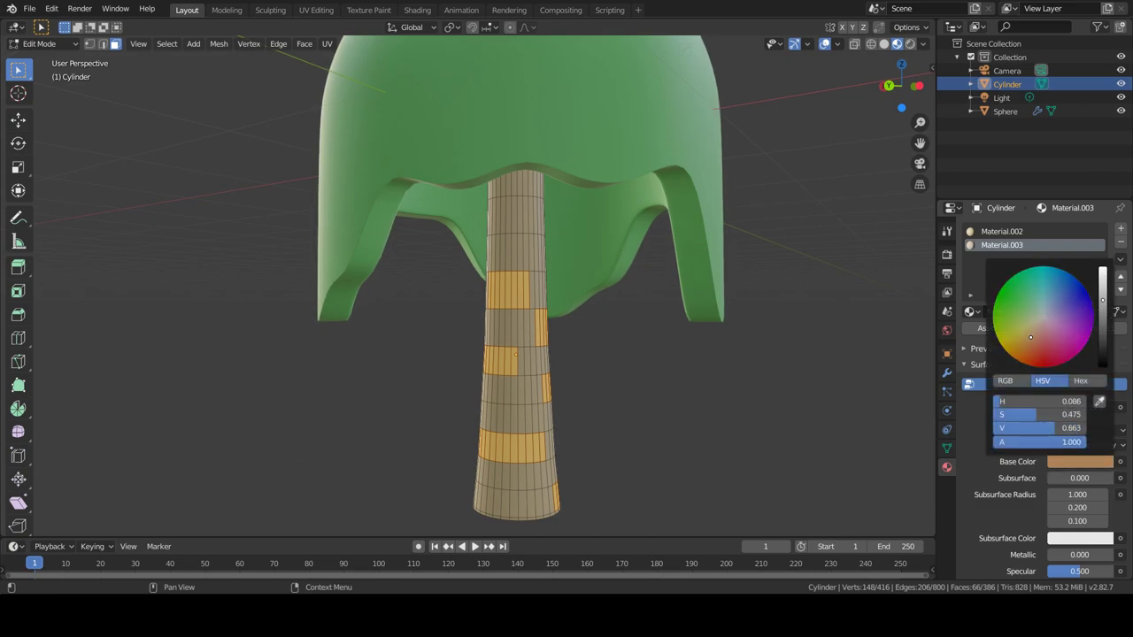
pyautogui.click(987, 329)
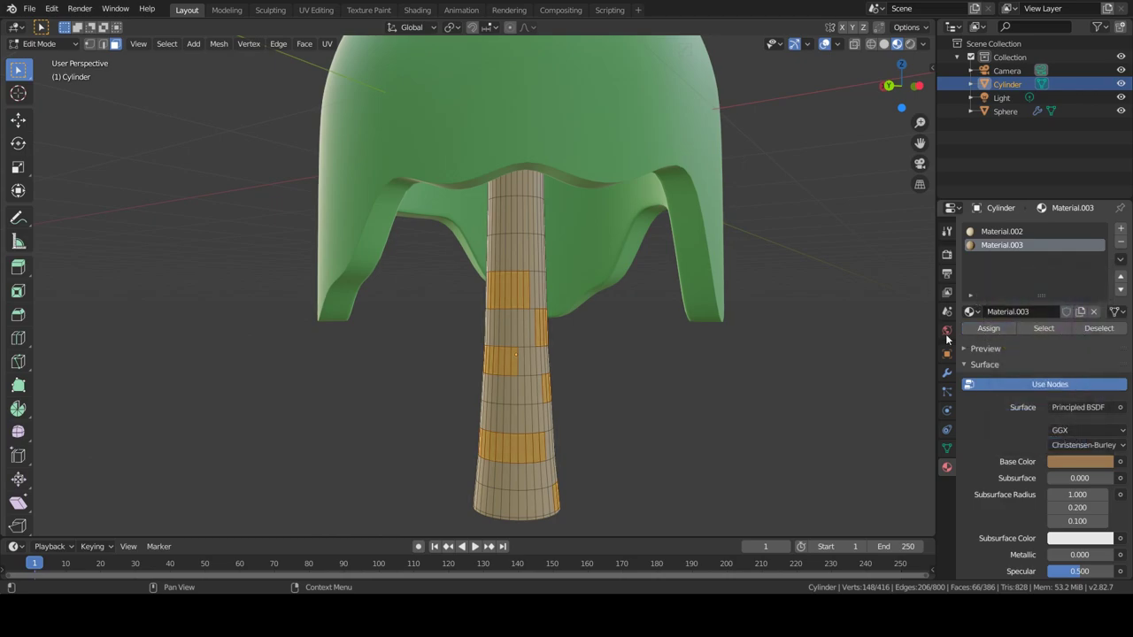
# Back in object mode, lighten the bark material's brown slightly
pyautogui.press('Tab')
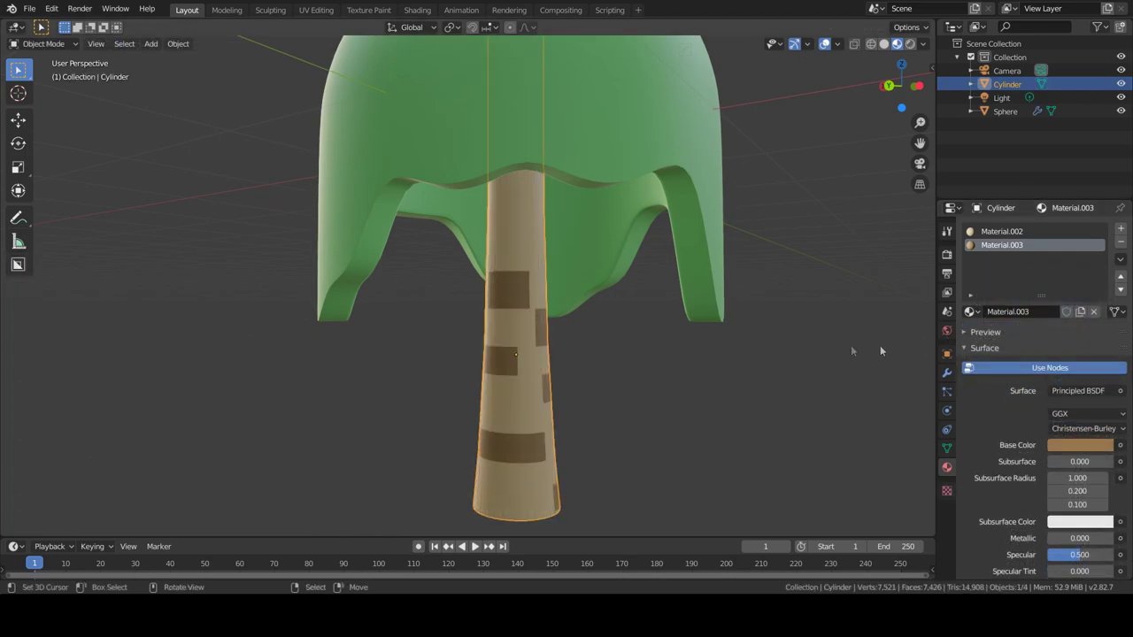
pyautogui.click(1066, 444)
pyautogui.moveTo(1103, 288); pyautogui.dragTo(1102, 277)
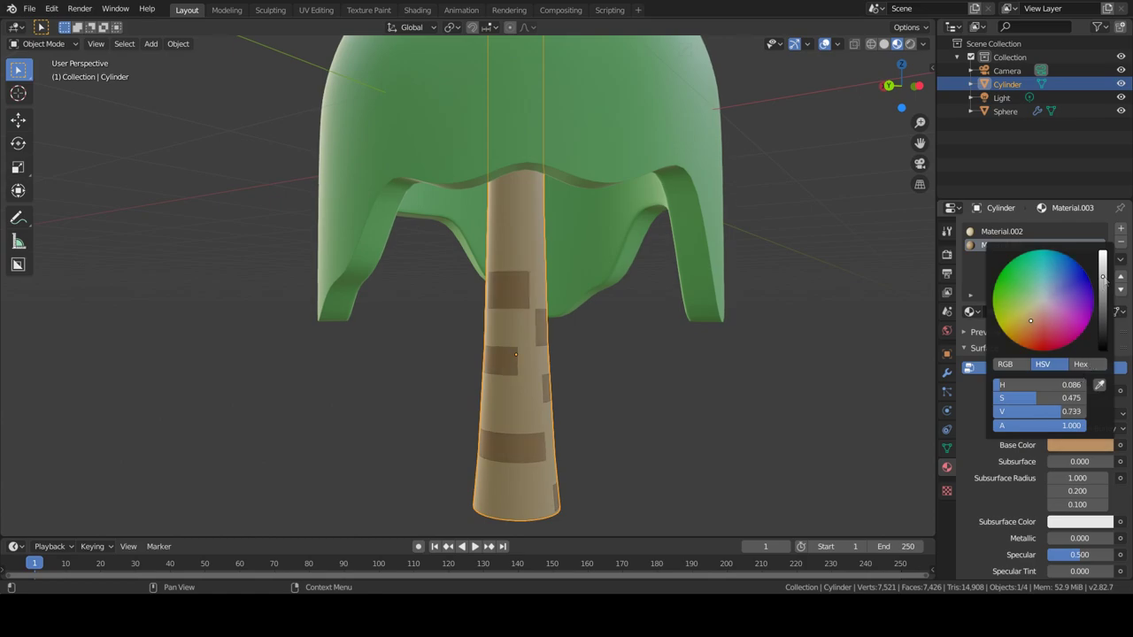
pyautogui.scroll(-5, 611, 374)
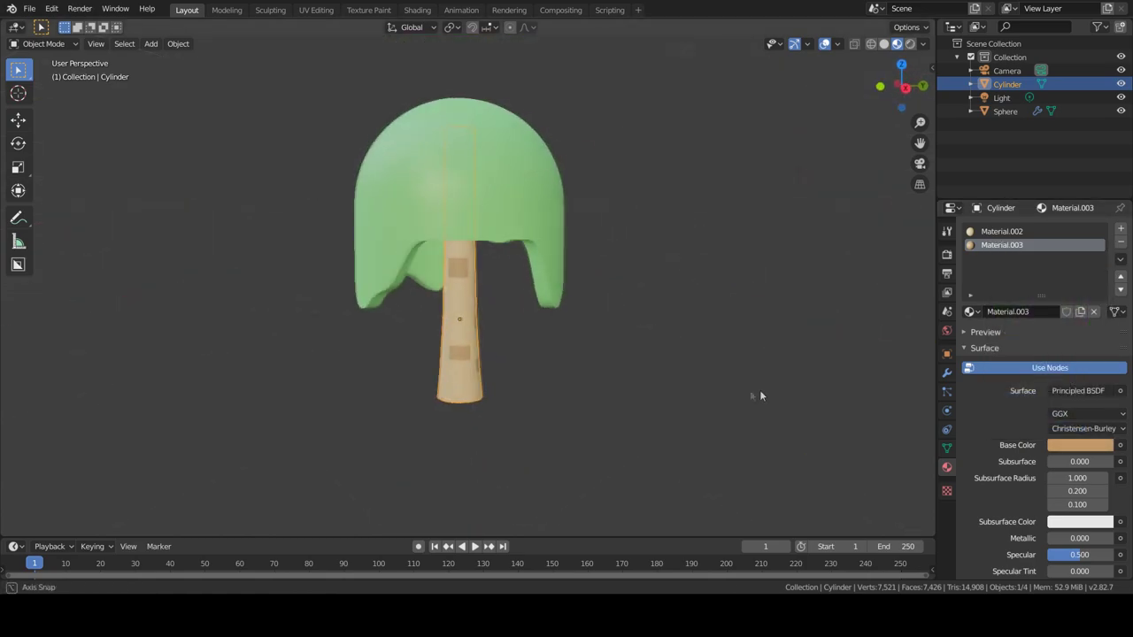
pyautogui.moveTo(658, 370); pyautogui.dragTo(689, 352, button='middle')
pyautogui.press('KP_0')
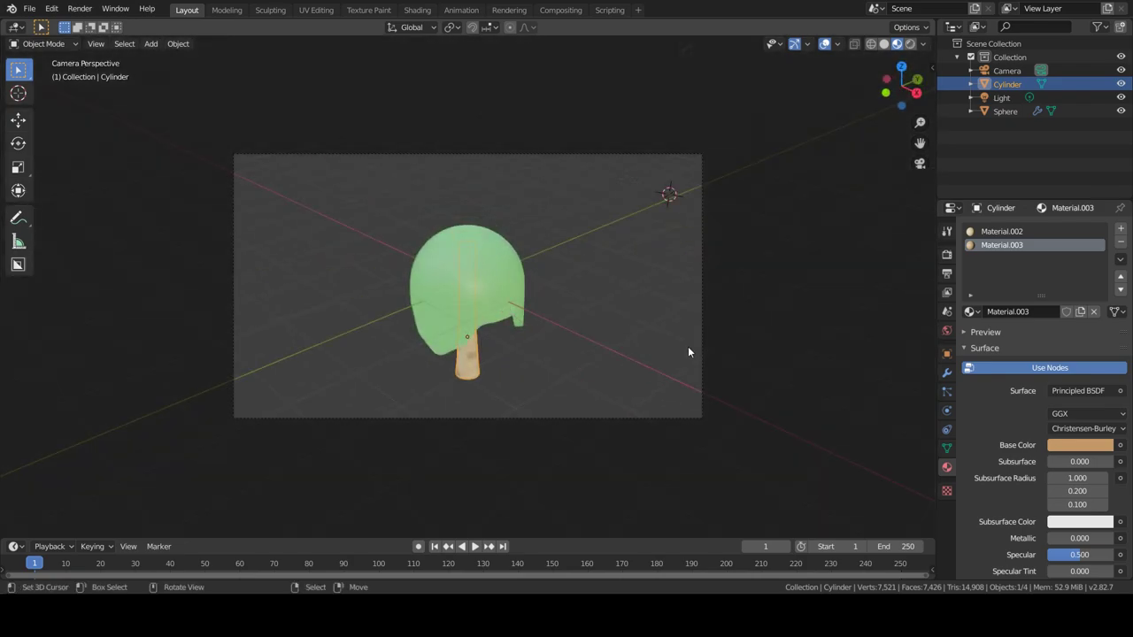
pyautogui.moveTo(688, 346); pyautogui.dragTo(222, 463, button='middle')
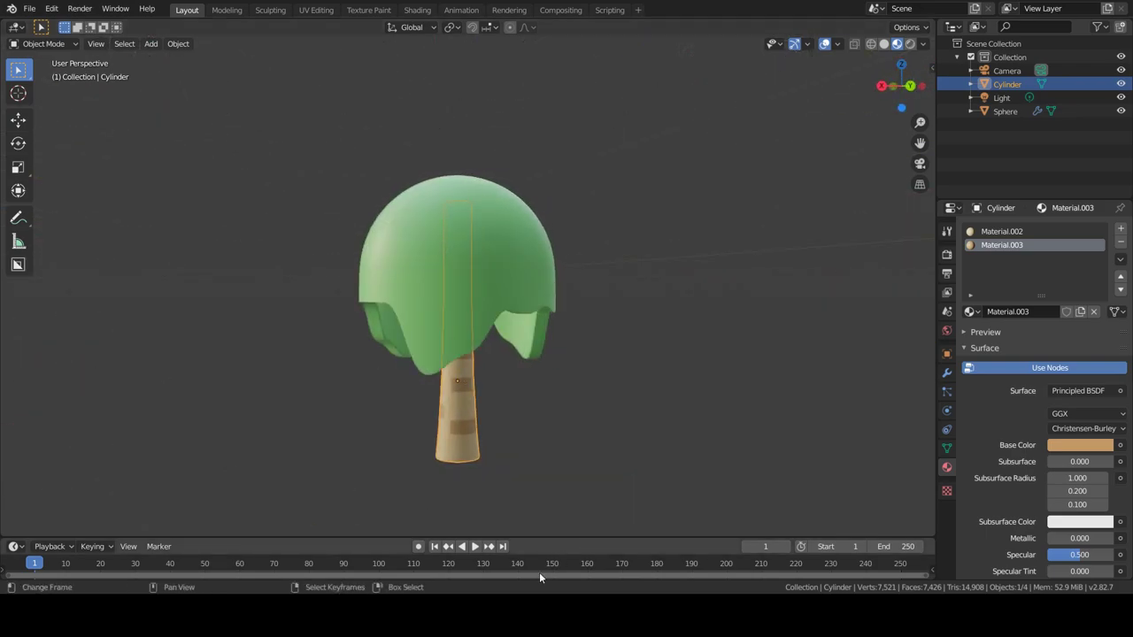